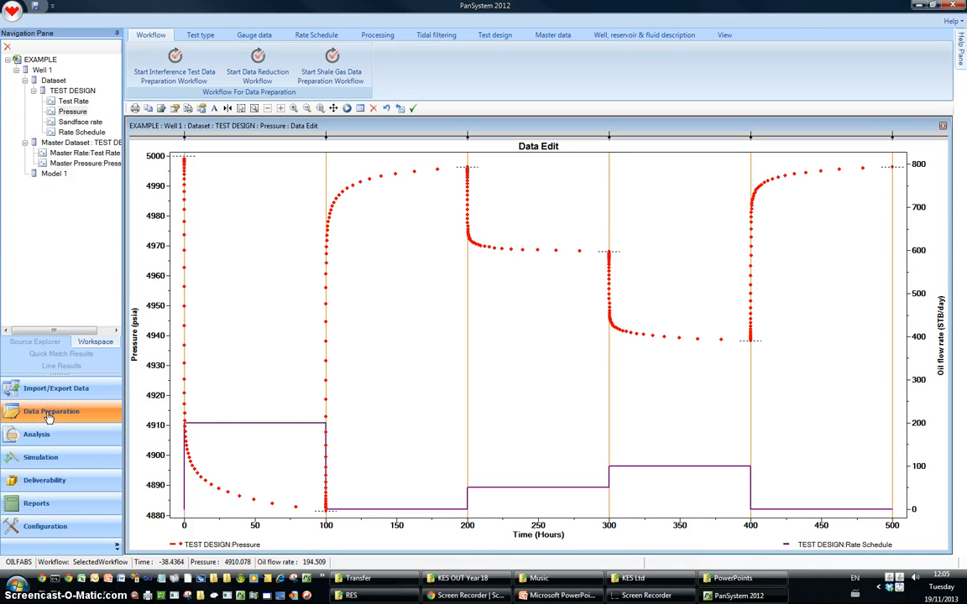
Open the numerical model editor from the well, reservoir and fluid description settings
{"action": "left_click", "coordinate": [648, 37]}
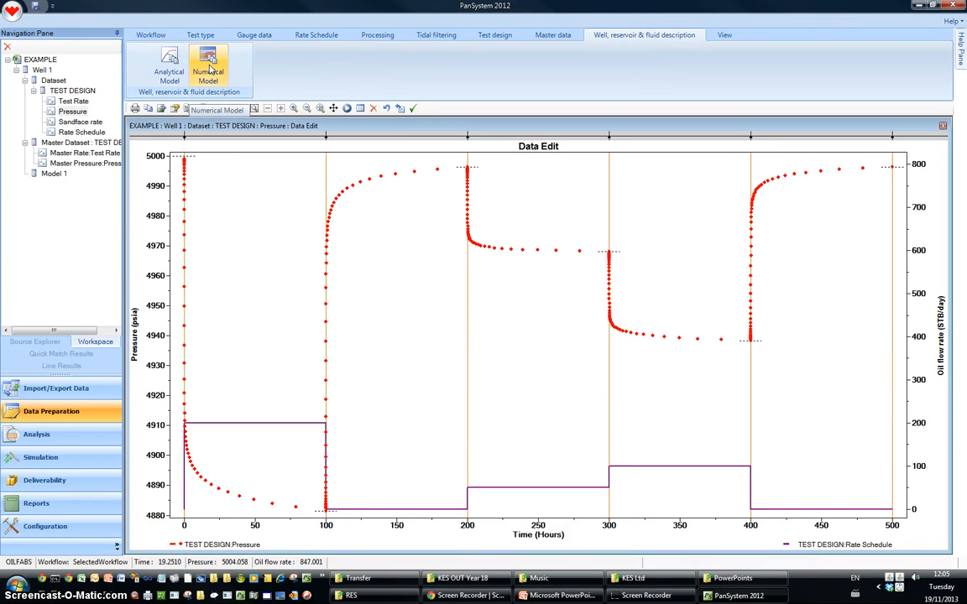
{"action": "left_click", "coordinate": [209, 70]}
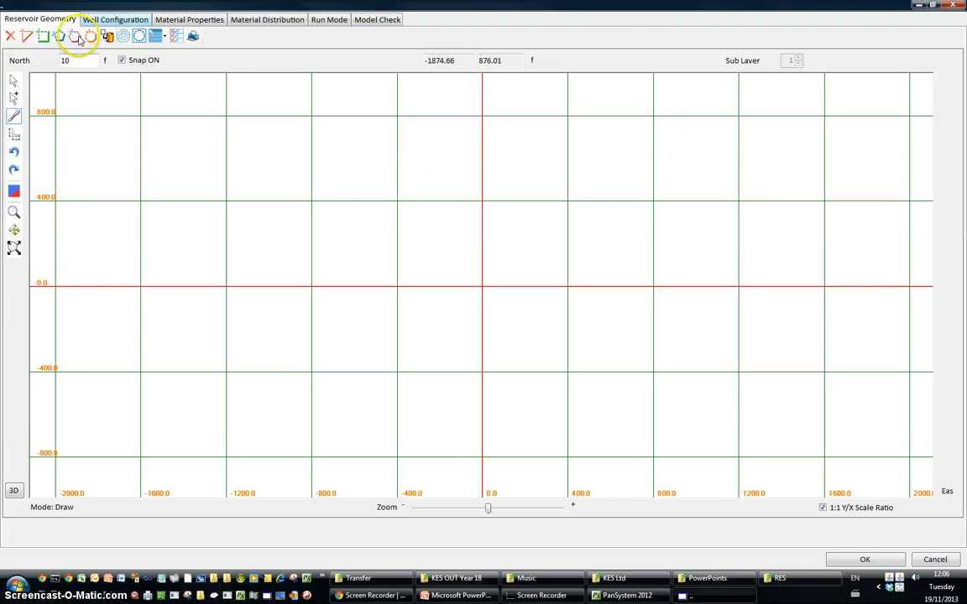
Review the empty model's well configuration, material properties, material distribution, run mode and model check pages
{"action": "left_click", "coordinate": [101, 19]}
{"action": "left_click", "coordinate": [316, 262]}
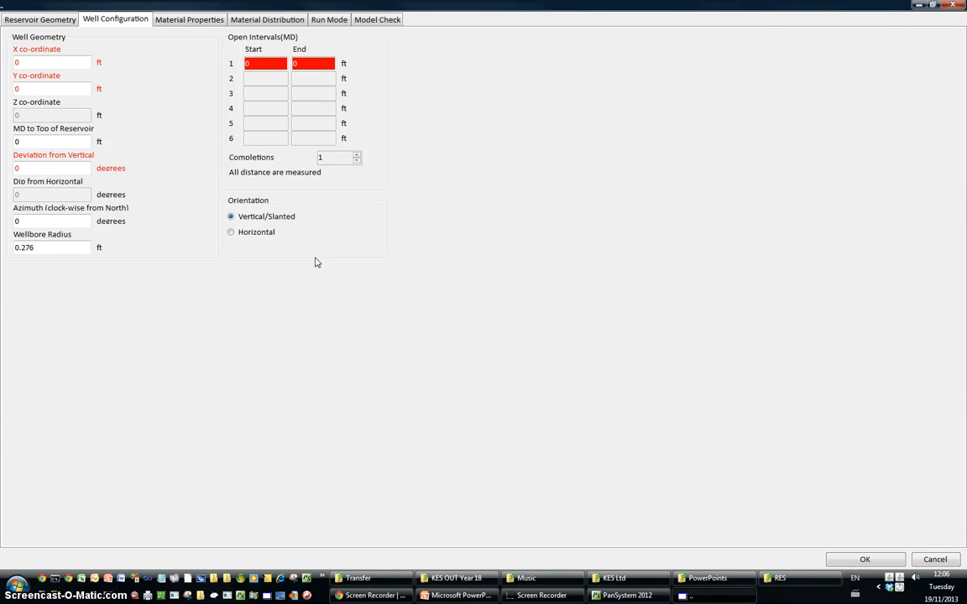
{"action": "left_click", "coordinate": [189, 19]}
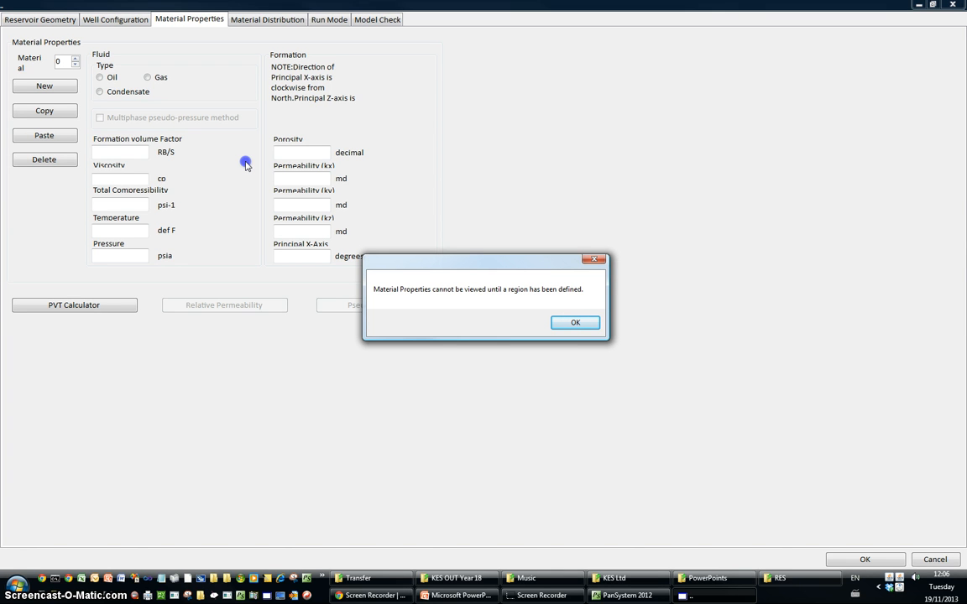
{"action": "left_click", "coordinate": [569, 322]}
{"action": "left_click", "coordinate": [268, 18]}
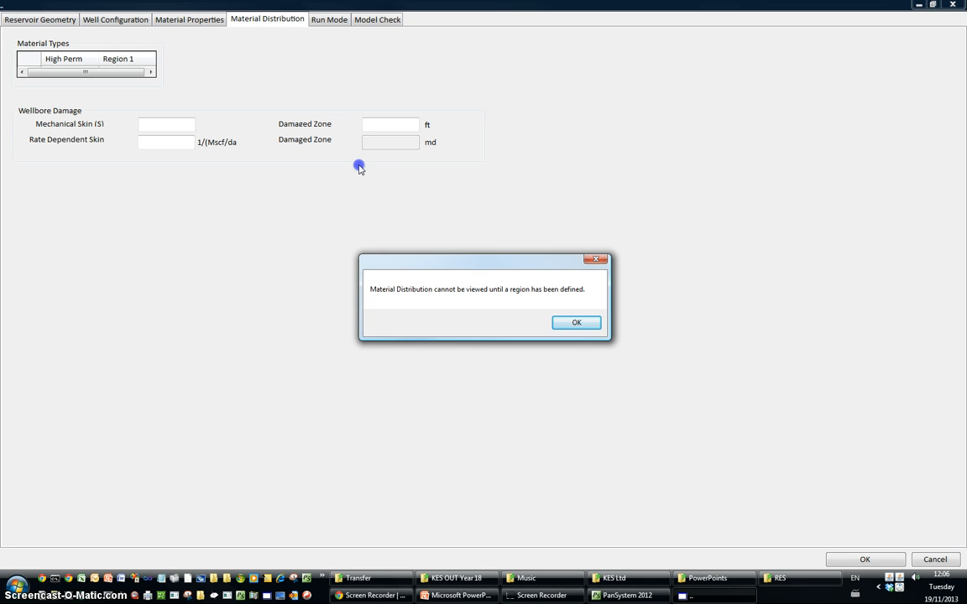
{"action": "left_click", "coordinate": [574, 325]}
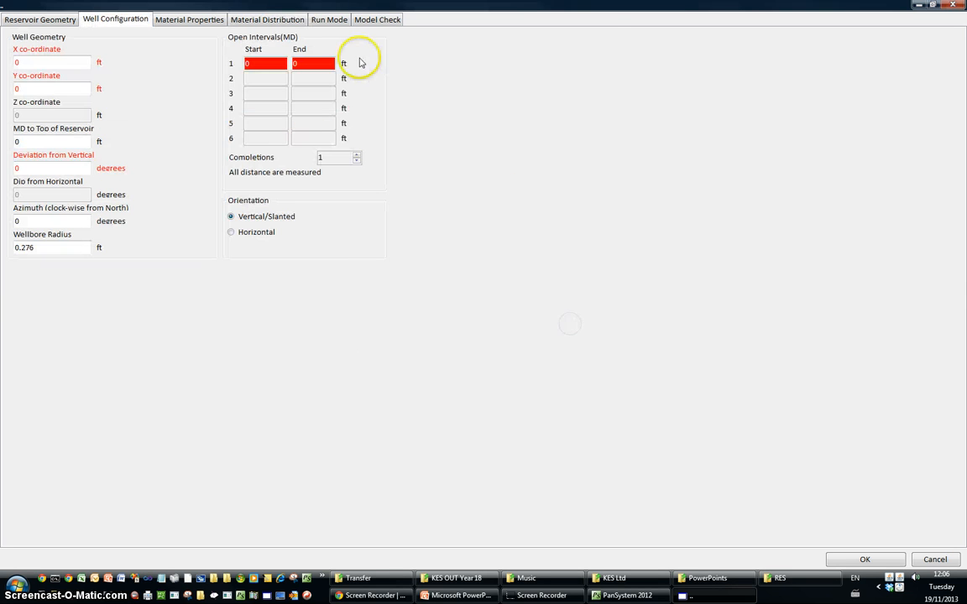
{"action": "left_click", "coordinate": [340, 20]}
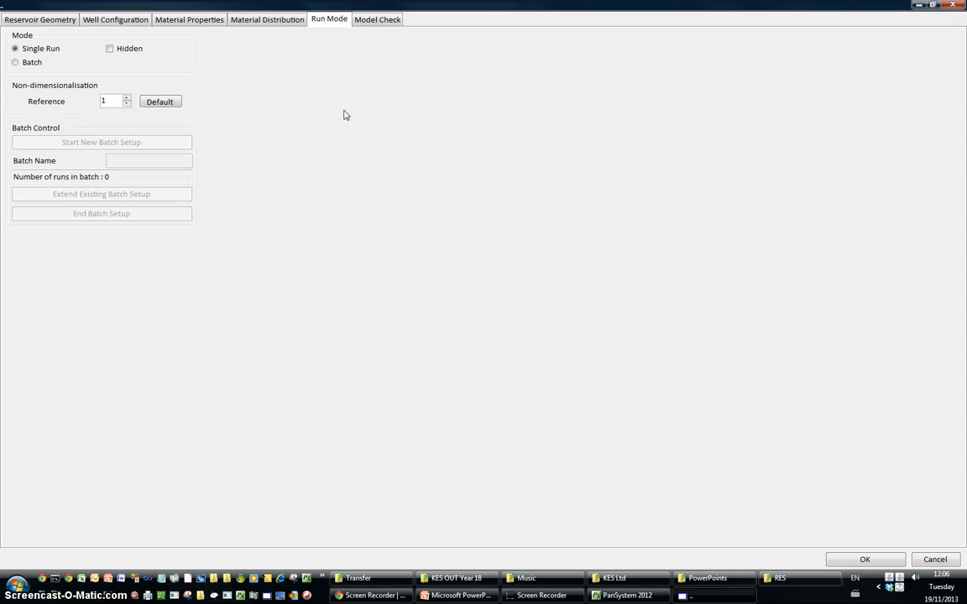
{"action": "left_click", "coordinate": [384, 19]}
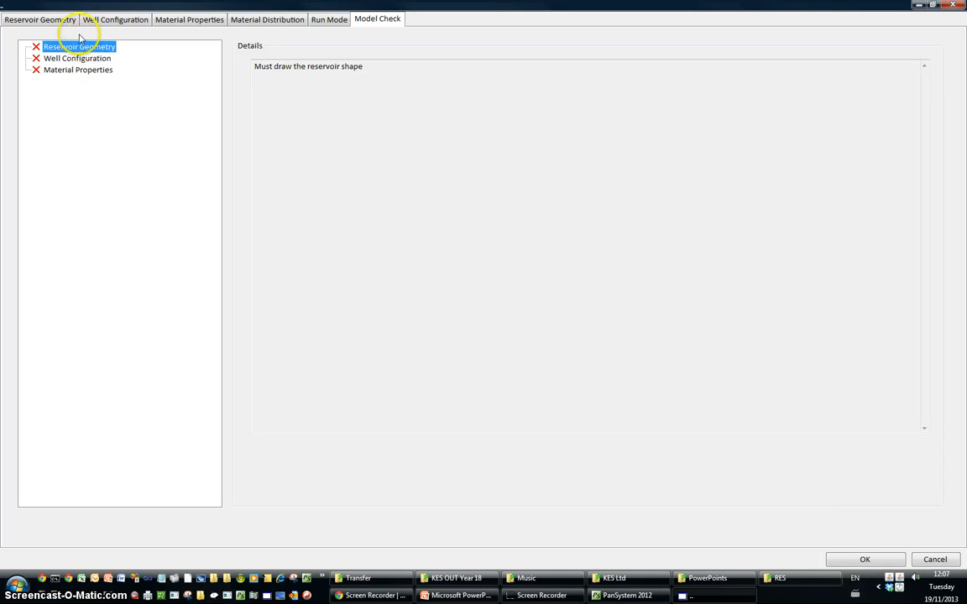
Create a rectangular reservoir region about 1270 ft per side, centred on the well
{"action": "left_click", "coordinate": [51, 17]}
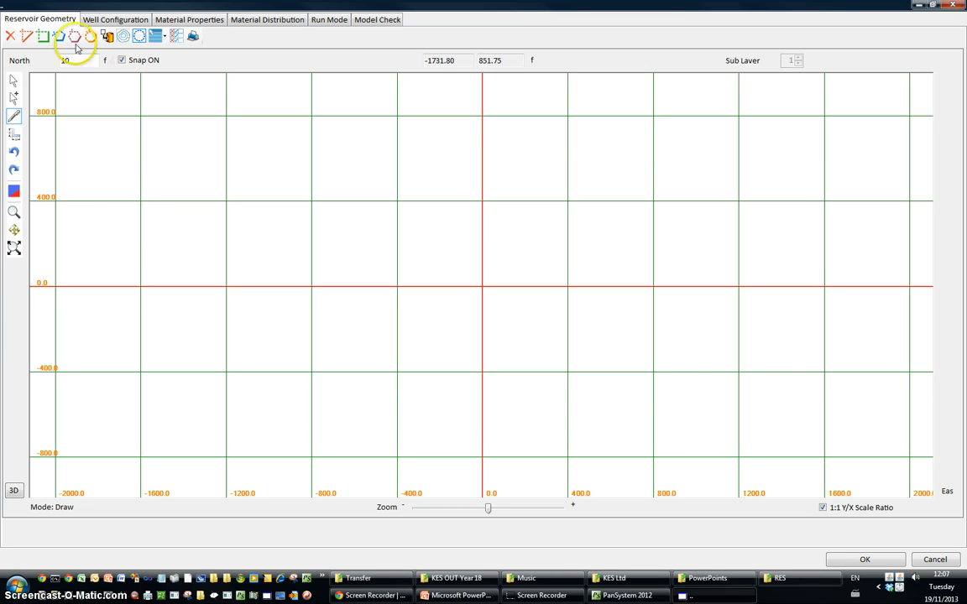
{"action": "left_click", "coordinate": [42, 36]}
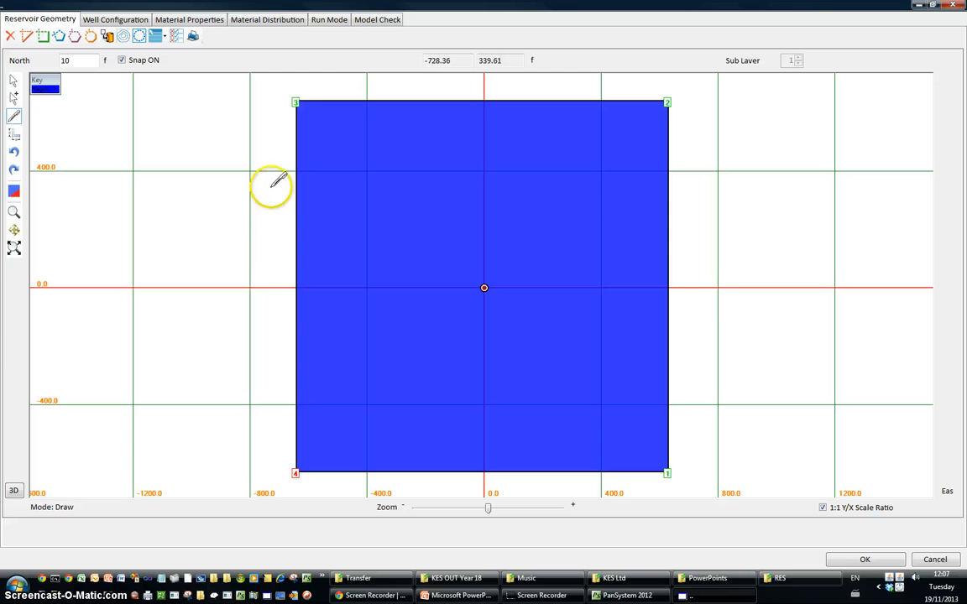
Check the model for errors and go from the Open Interval 1 perforation error to its well configuration settings
{"action": "left_click", "coordinate": [370, 23]}
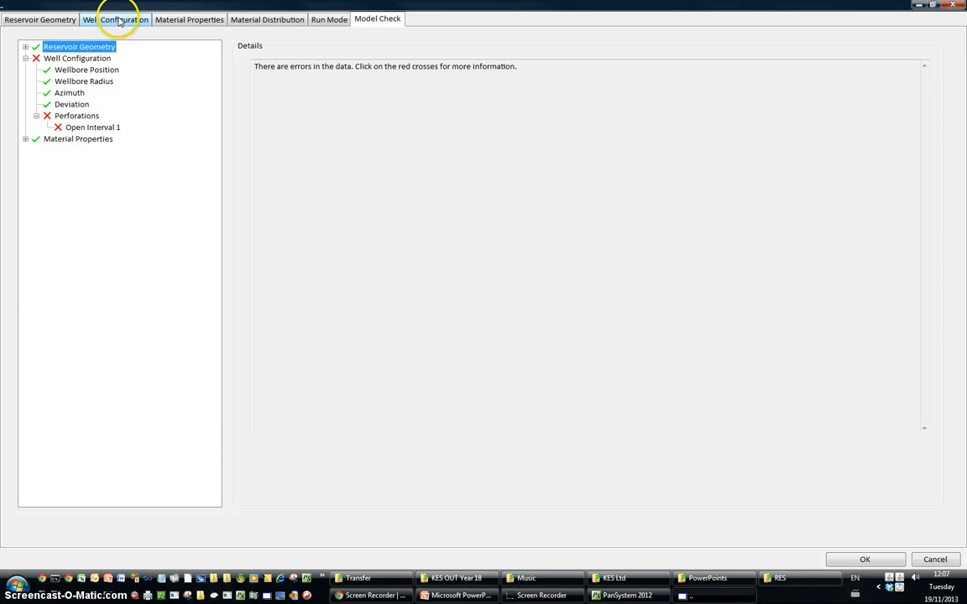
{"action": "left_click", "coordinate": [89, 127]}
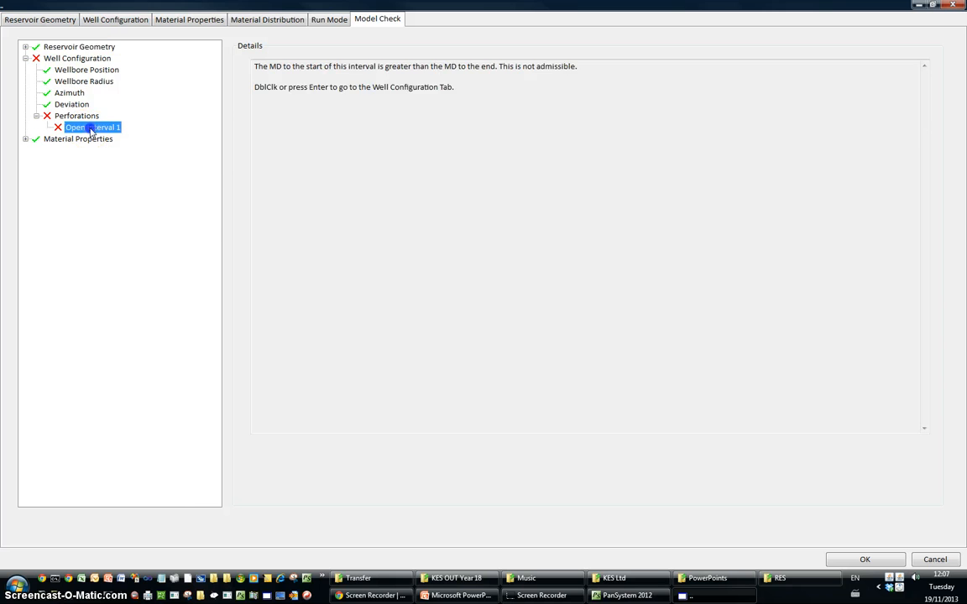
{"action": "double_click", "coordinate": [88, 127]}
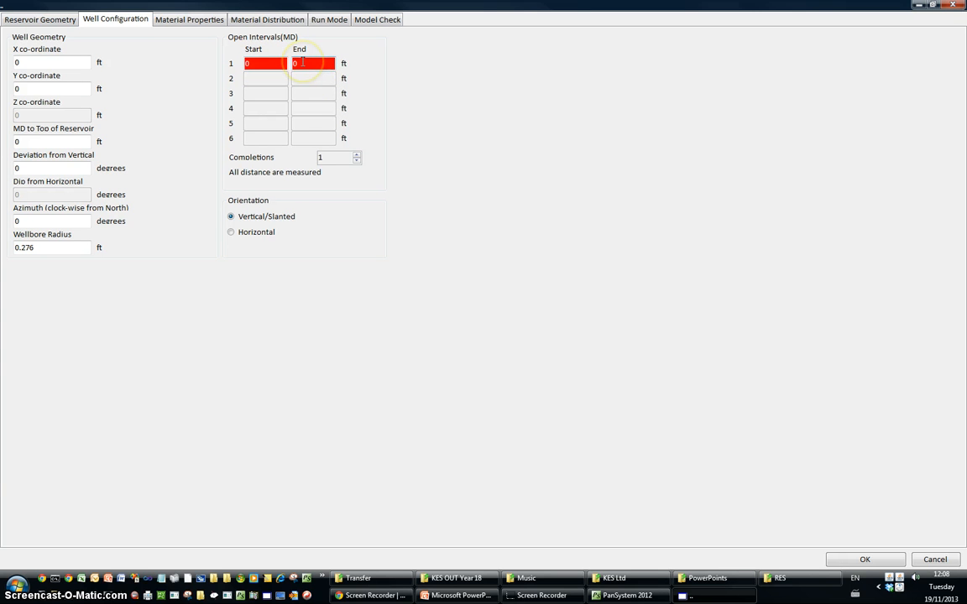
Scale the reservoir model to a maximum X dimension of 2000 ft and a maximum Y dimension of 1000 ft
{"action": "left_click", "coordinate": [57, 25]}
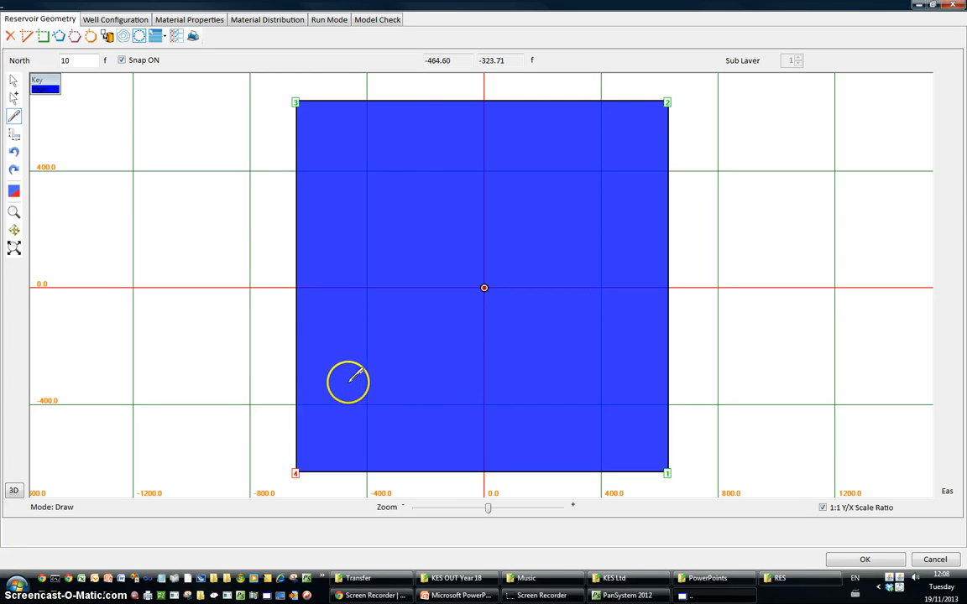
{"action": "left_click", "coordinate": [15, 136]}
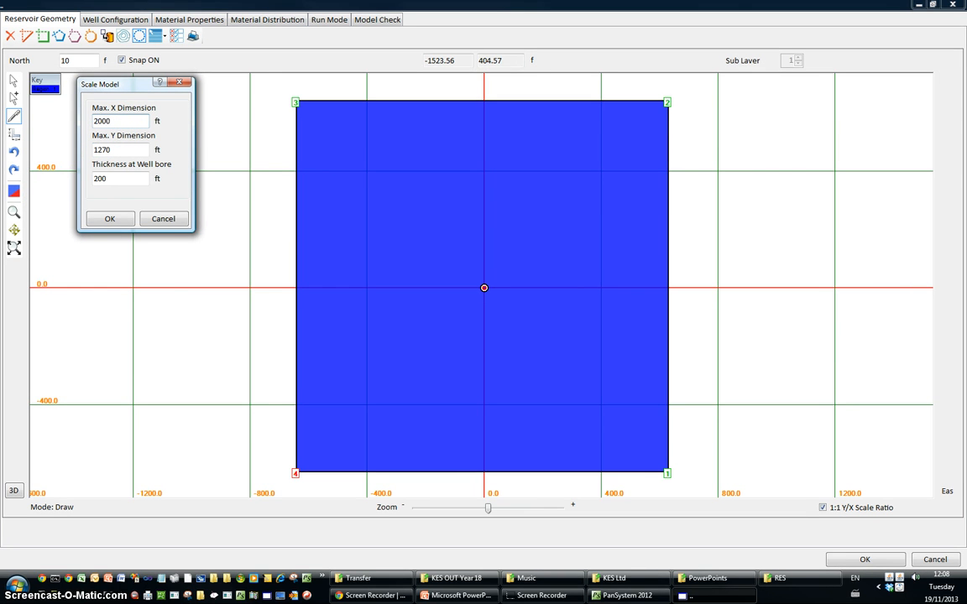
{"action": "double_click", "coordinate": [101, 149]}
{"action": "type", "text": "1000"}
{"action": "double_click", "coordinate": [97, 178]}
{"action": "left_click", "coordinate": [109, 219]}
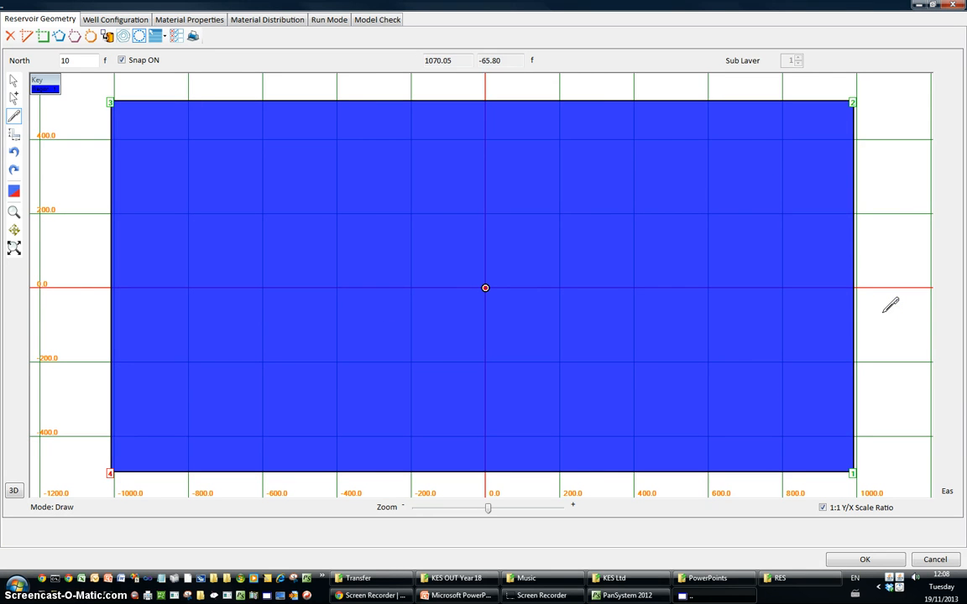
Set the end of open interval 1 to 50 ft in the well configuration and recheck the model
{"action": "left_click", "coordinate": [103, 19]}
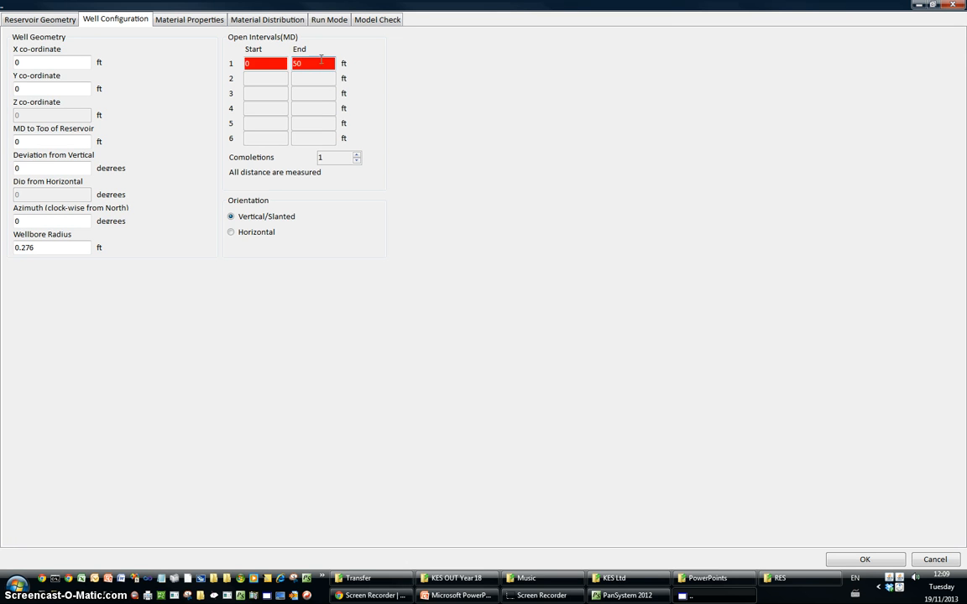
{"action": "left_click", "coordinate": [377, 18]}
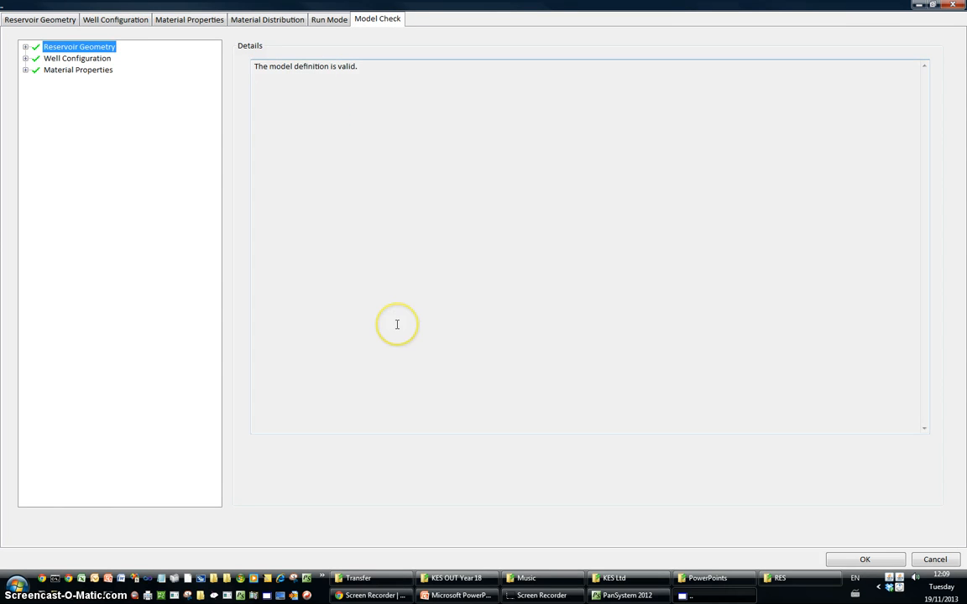
Examine the individual checks for reservoir geometry, well configuration and material properties in the model check
{"action": "left_click", "coordinate": [26, 47]}
{"action": "left_click", "coordinate": [36, 58]}
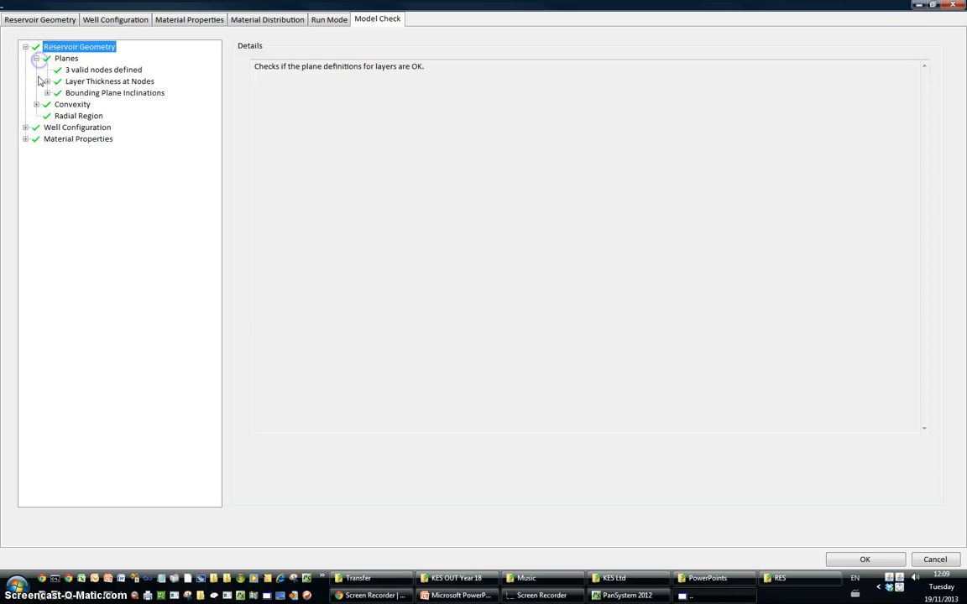
{"action": "left_click", "coordinate": [47, 82]}
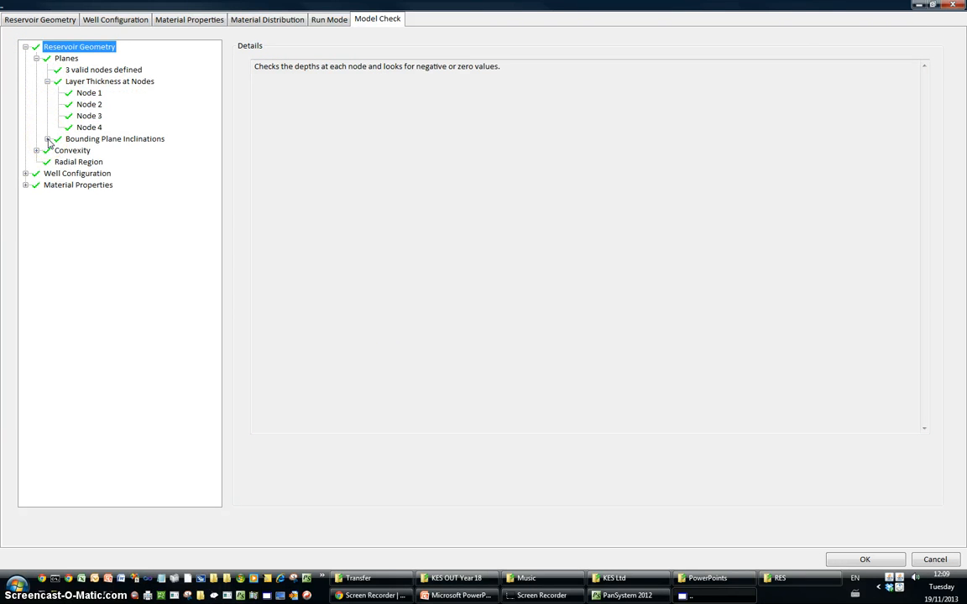
{"action": "left_click", "coordinate": [48, 139]}
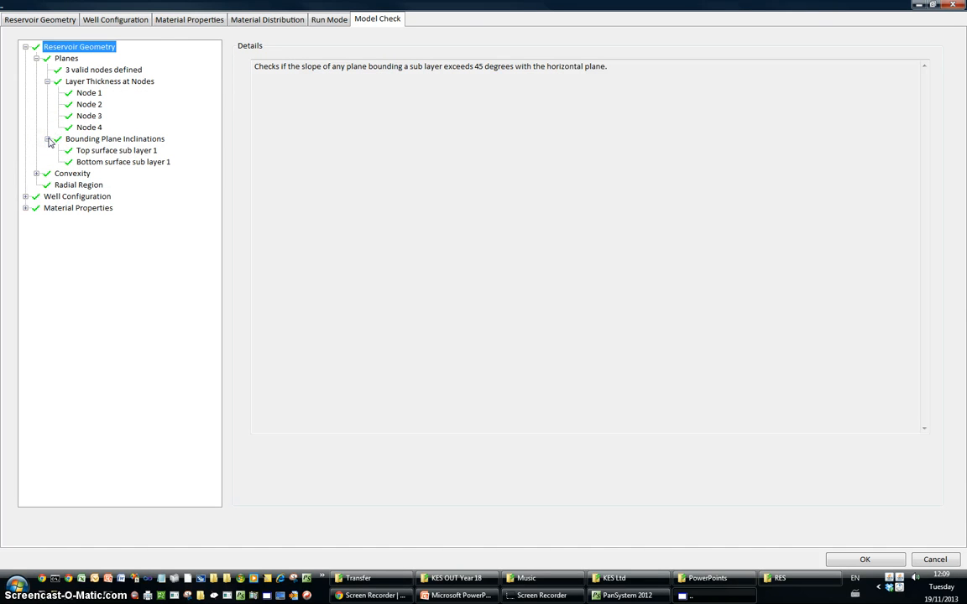
{"action": "left_click", "coordinate": [47, 82]}
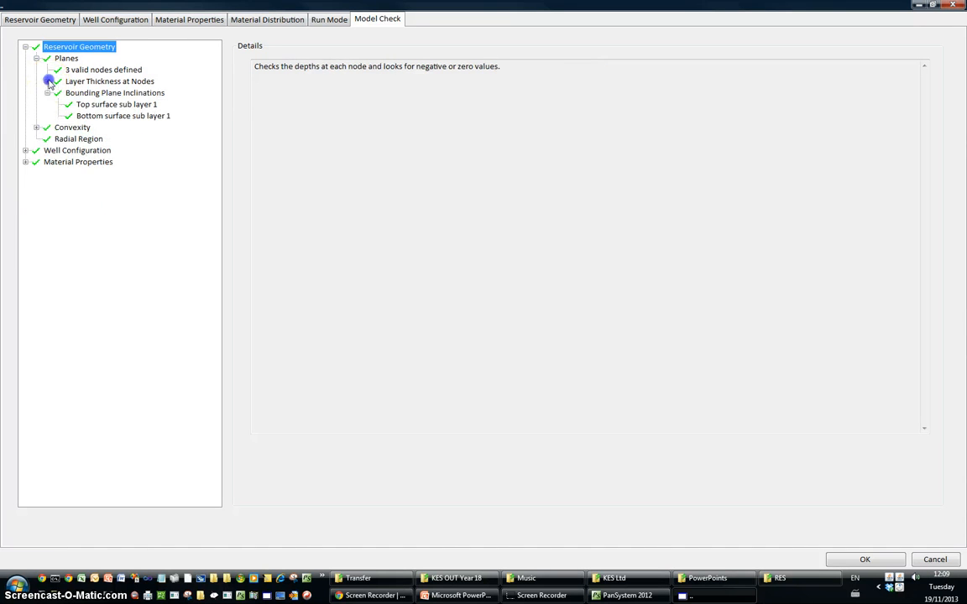
{"action": "left_click", "coordinate": [37, 128]}
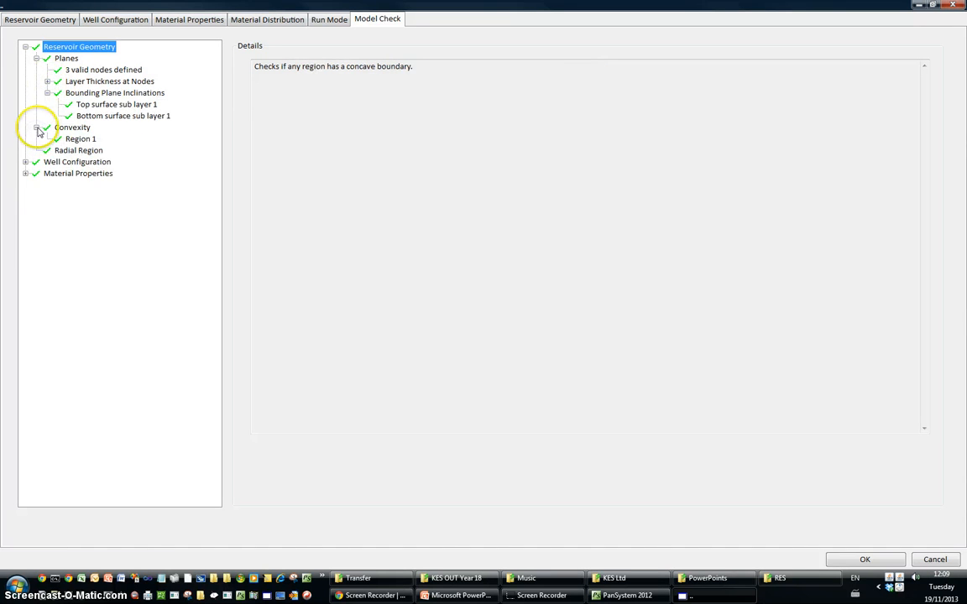
{"action": "left_click", "coordinate": [37, 128]}
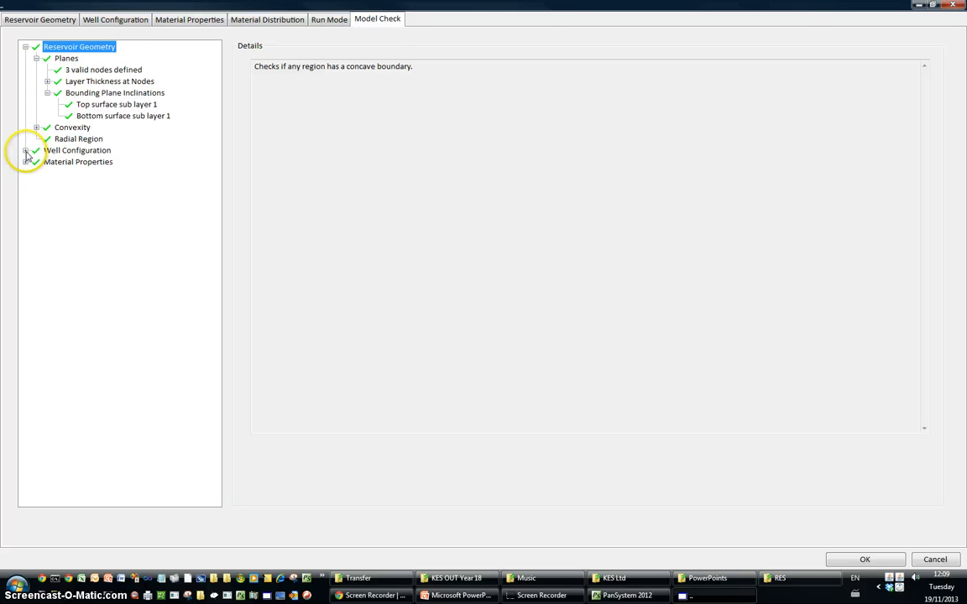
{"action": "left_click", "coordinate": [26, 151]}
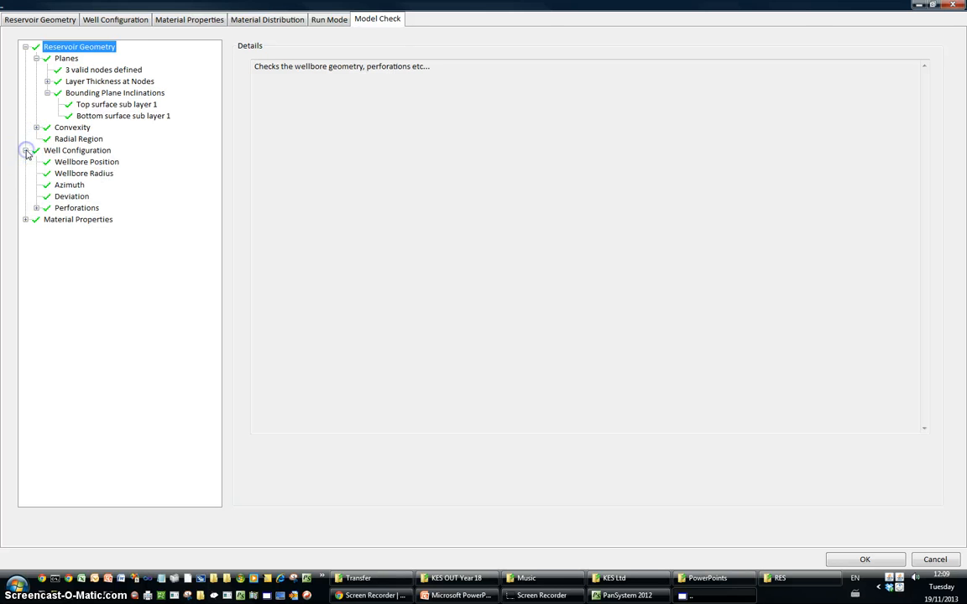
{"action": "left_click", "coordinate": [25, 220]}
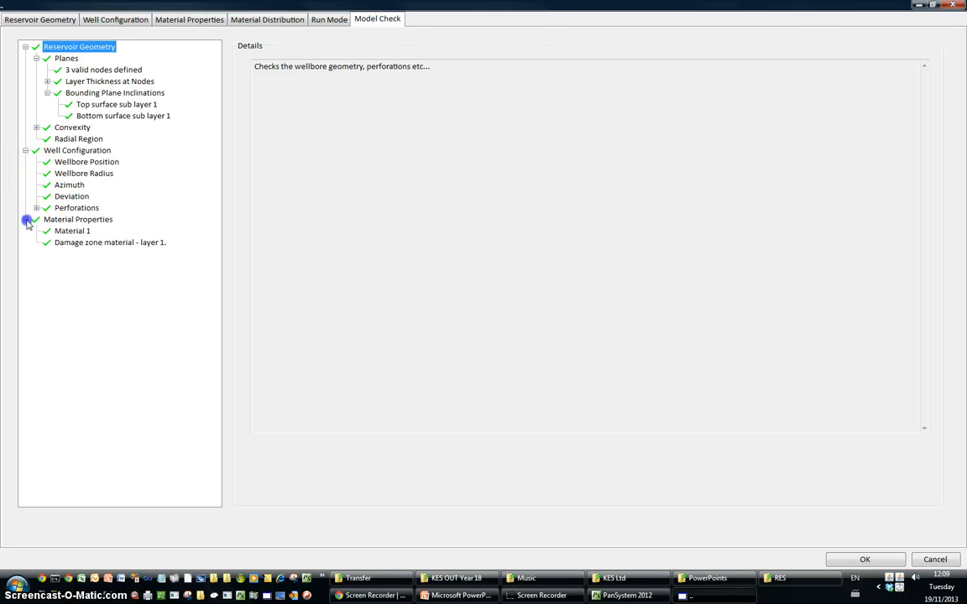
Review the fluid and formation properties of material 1, and set the mechanical skin of Sub-layer 1 to 0
{"action": "left_click", "coordinate": [158, 20]}
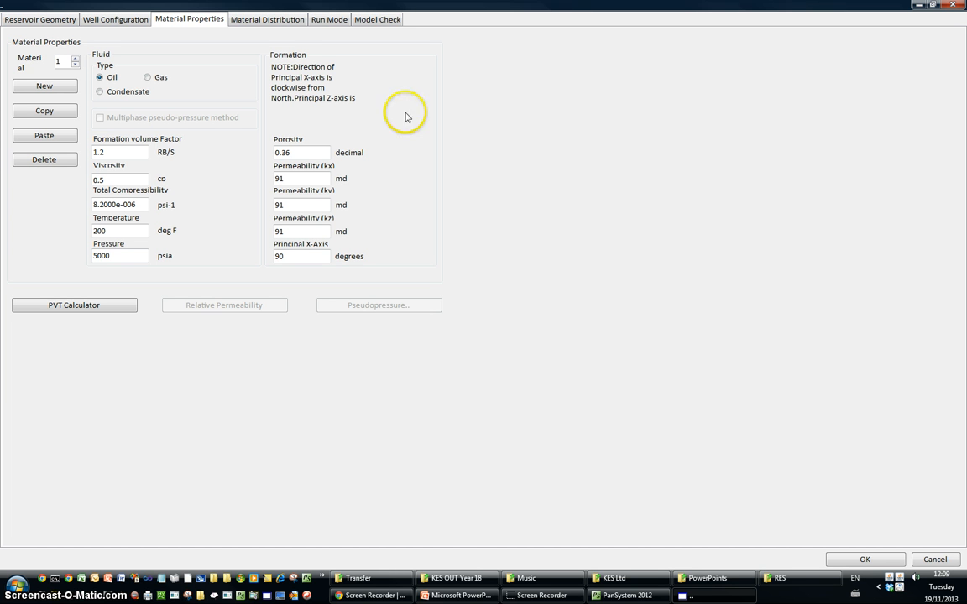
{"action": "left_click", "coordinate": [249, 21]}
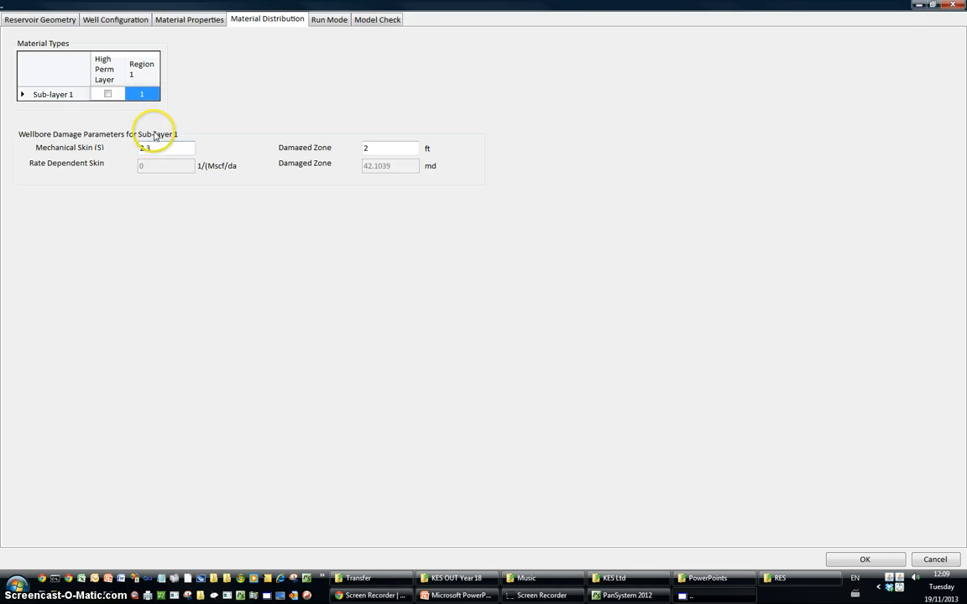
{"action": "left_click", "coordinate": [178, 19]}
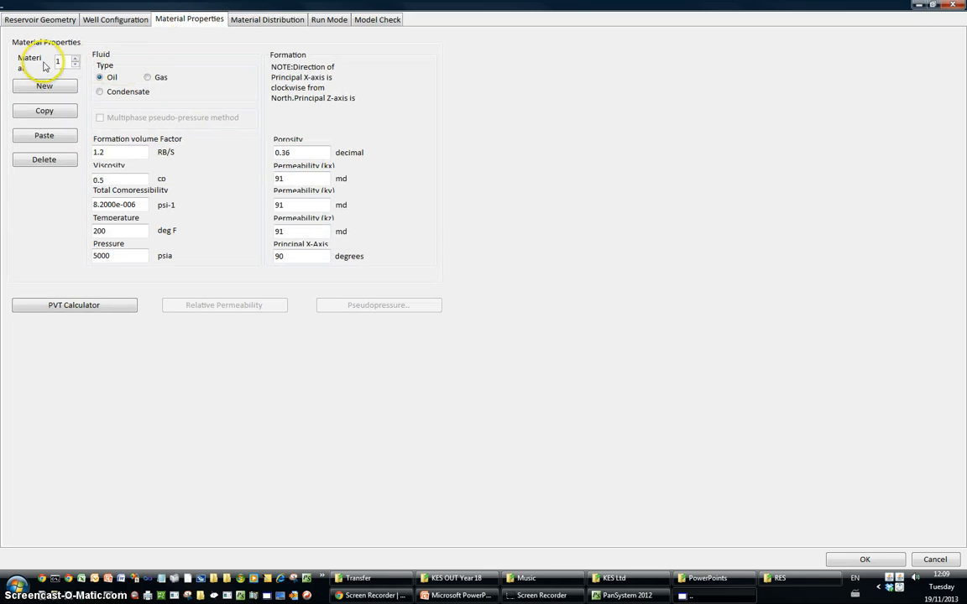
{"action": "left_click", "coordinate": [256, 18]}
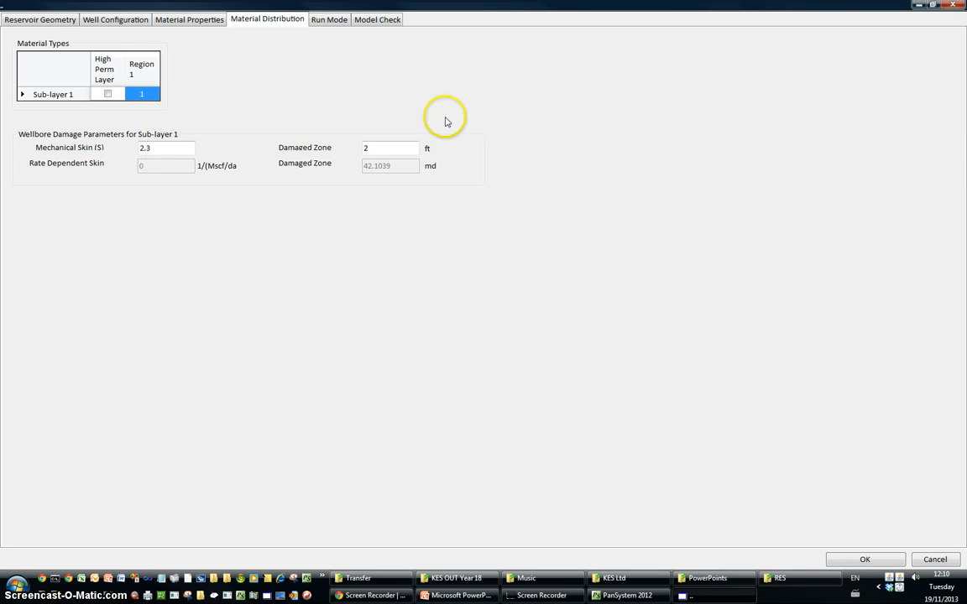
{"action": "left_click_drag", "start_coordinate": [171, 148], "coordinate": [80, 163]}
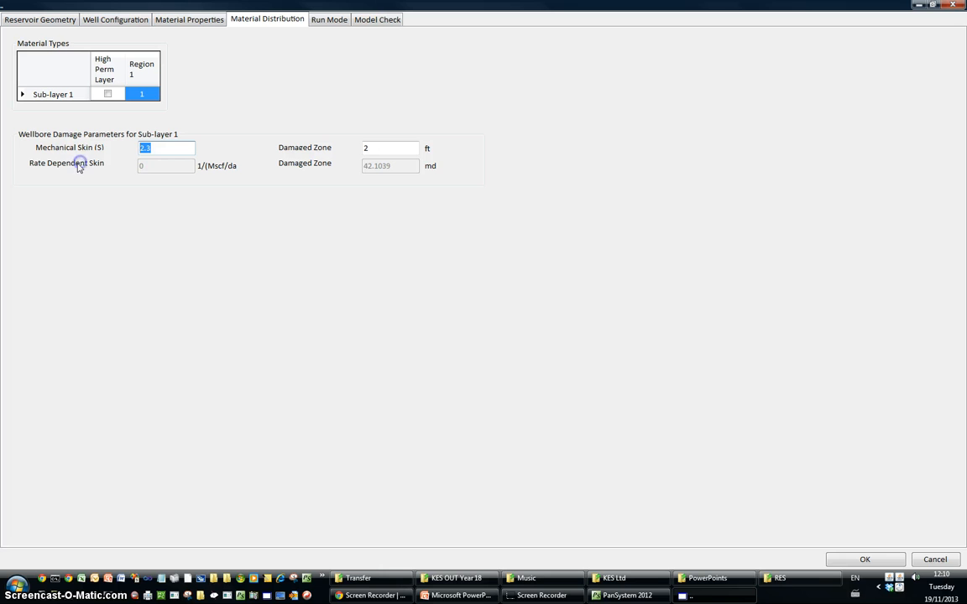
{"action": "type", "text": "0"}
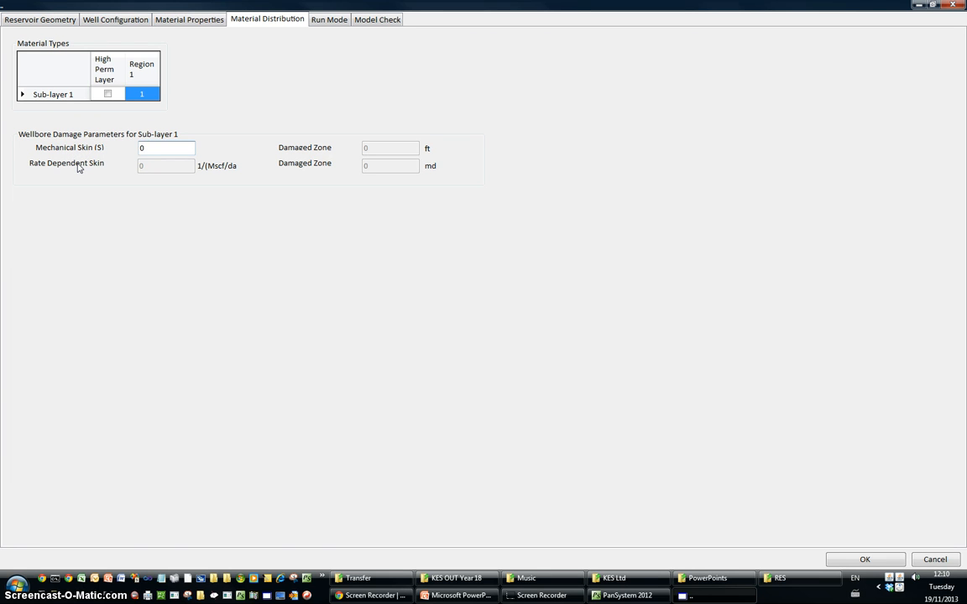
Return to the reservoir geometry for a last look and accept the numerical model definition
{"action": "left_click", "coordinate": [60, 21]}
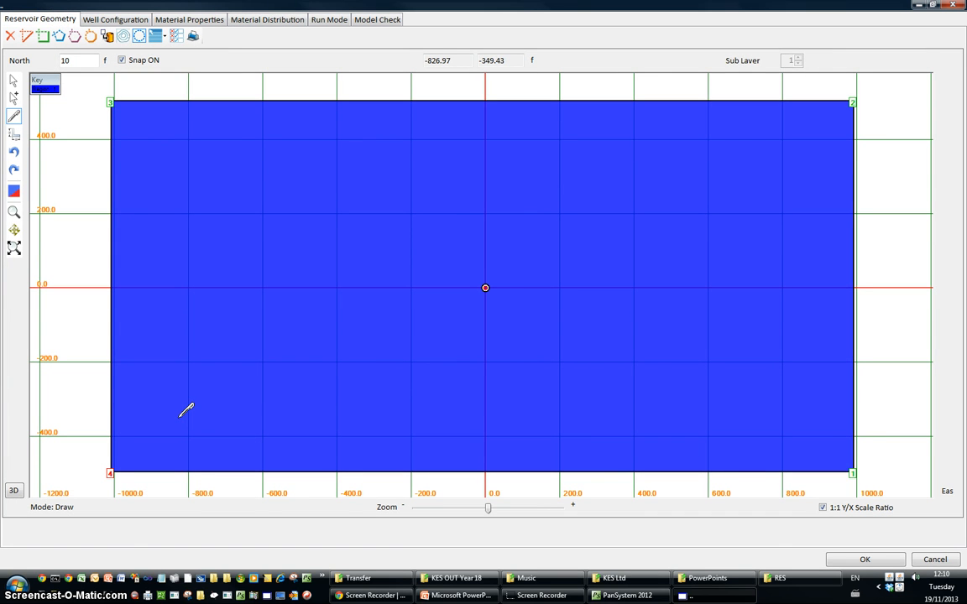
{"action": "left_click", "coordinate": [219, 421]}
{"action": "left_click", "coordinate": [865, 560]}
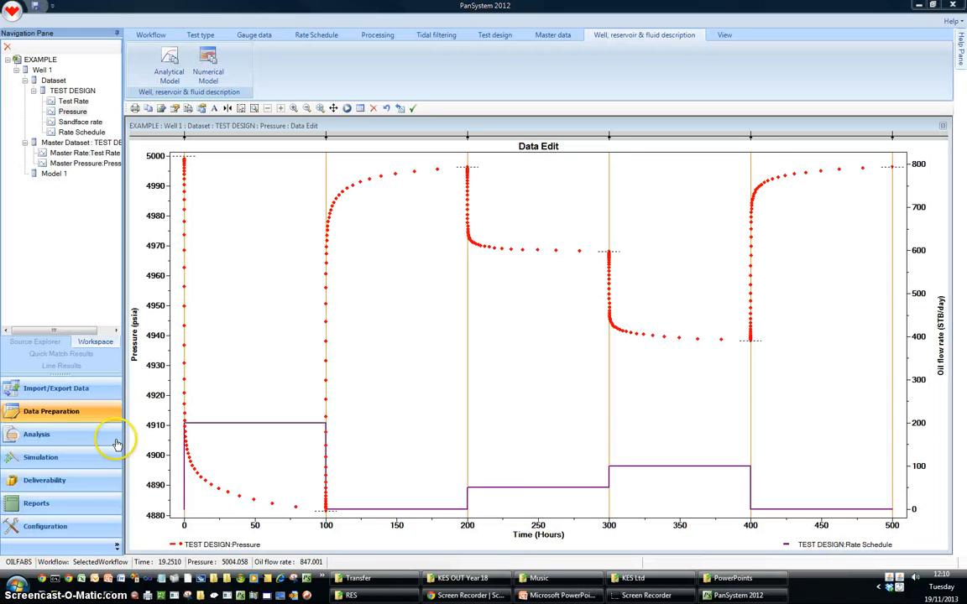
Start a new PanMesh numerical simulation run with a simulation time of 500 hours
{"action": "left_click", "coordinate": [38, 460]}
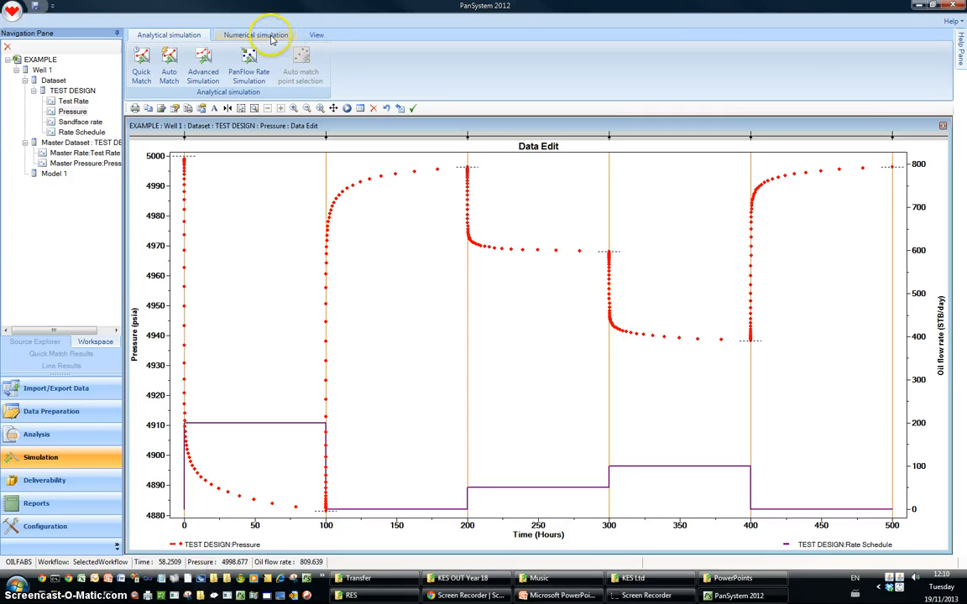
{"action": "left_click", "coordinate": [271, 36]}
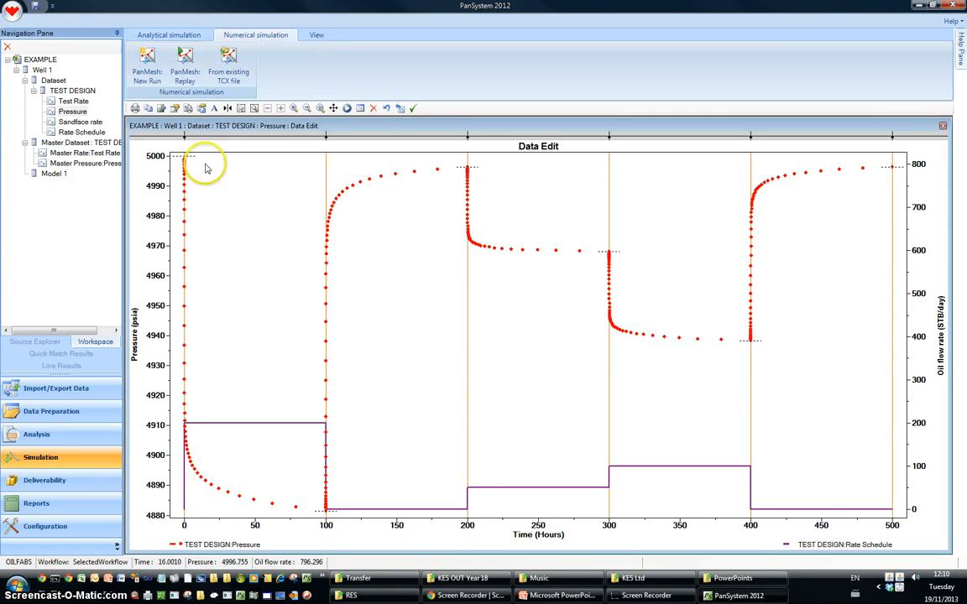
{"action": "left_click", "coordinate": [149, 68]}
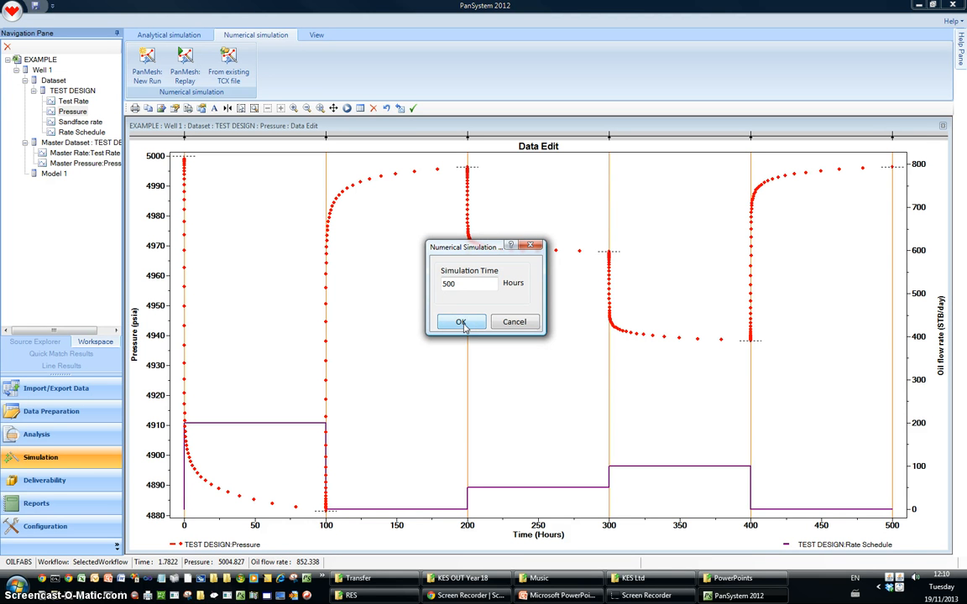
{"action": "left_click", "coordinate": [461, 322]}
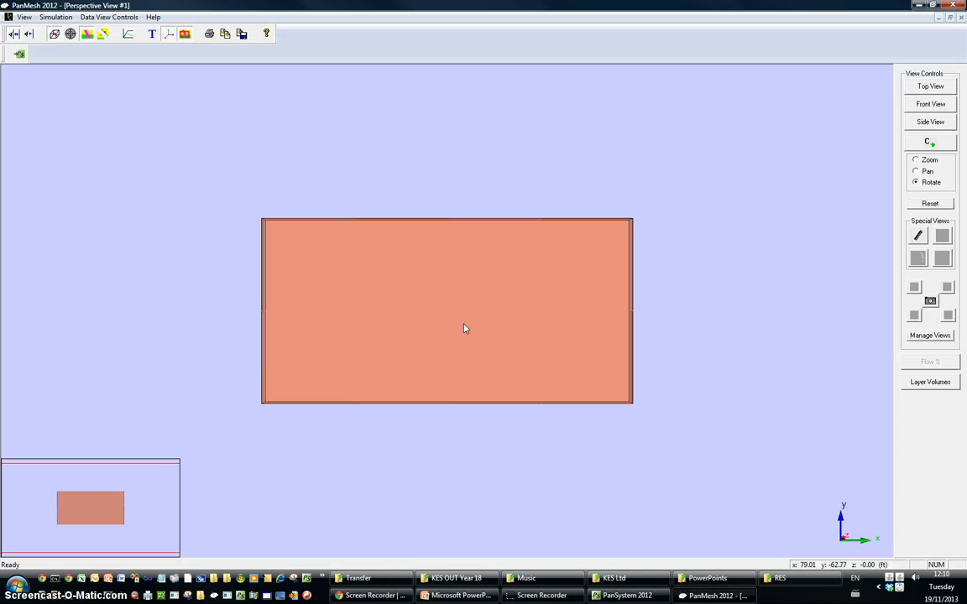
Inspect the reservoir block and its vertical well in 3D, and run the simulation
{"action": "left_click", "coordinate": [464, 349]}
{"action": "left_click_drag", "start_coordinate": [470, 377], "coordinate": [389, 220]}
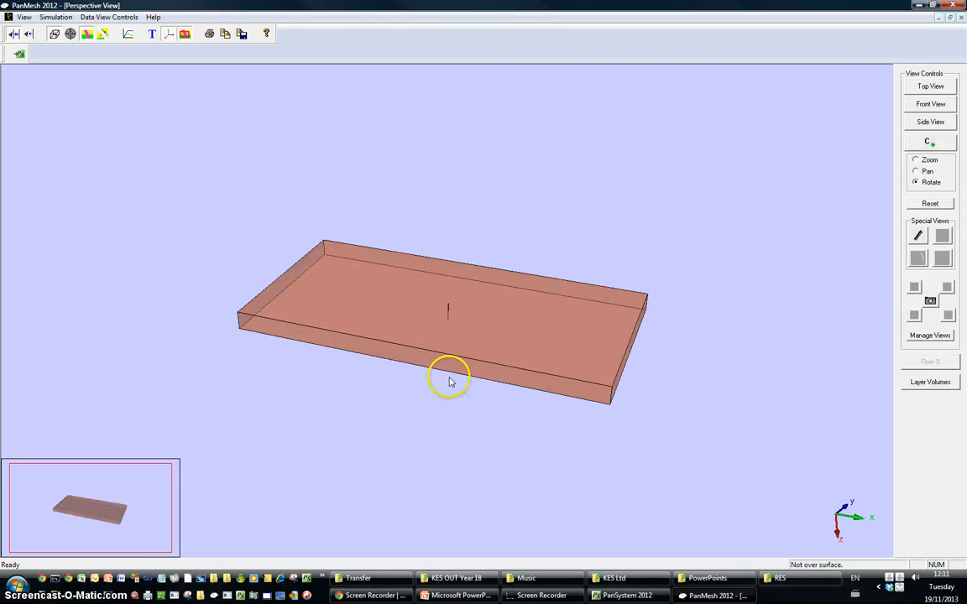
{"action": "left_click_drag", "start_coordinate": [453, 373], "coordinate": [407, 186]}
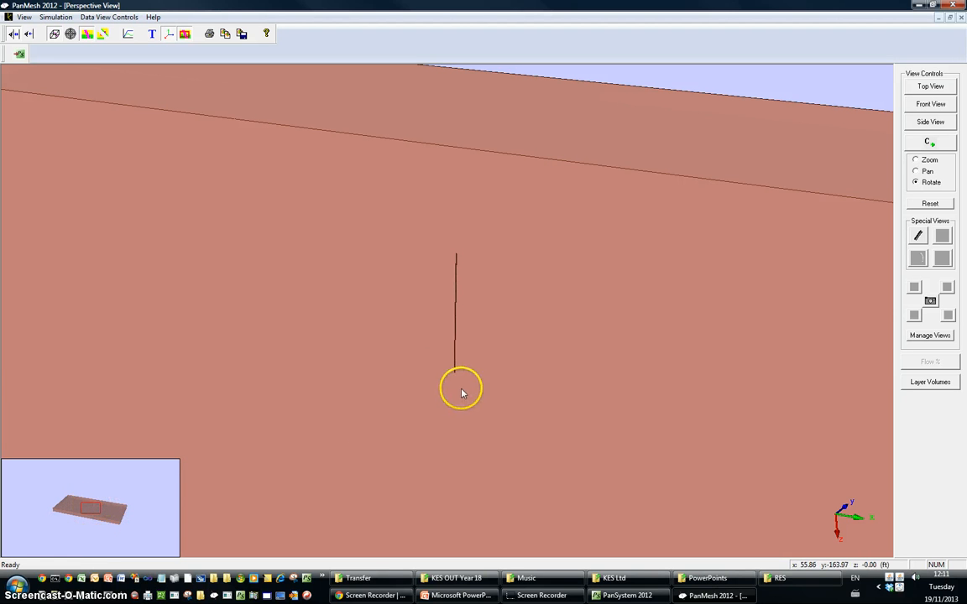
{"action": "left_click_drag", "start_coordinate": [486, 412], "coordinate": [512, 449]}
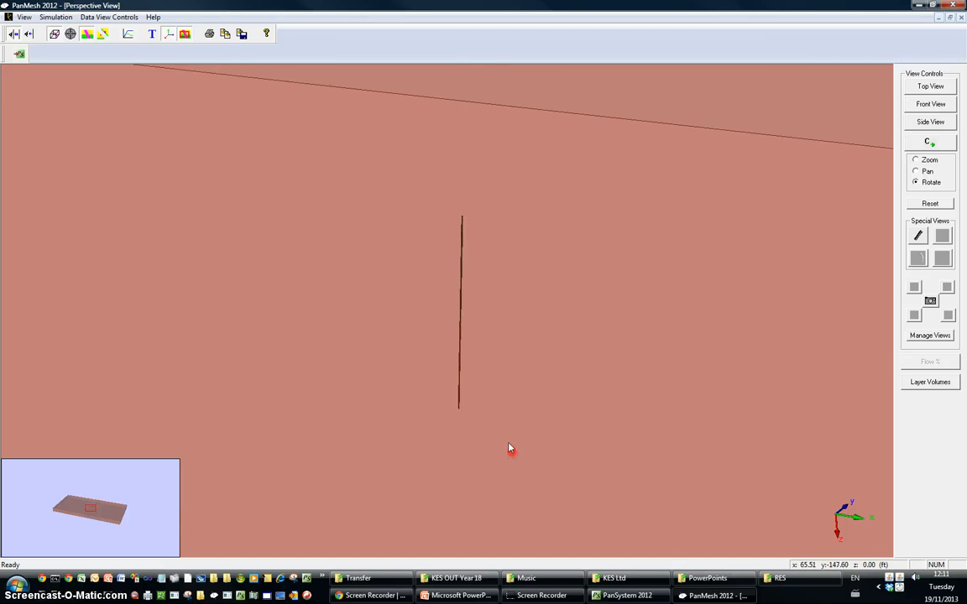
{"action": "left_click_drag", "start_coordinate": [431, 311], "coordinate": [470, 377]}
{"action": "left_click_drag", "start_coordinate": [445, 245], "coordinate": [518, 425]}
{"action": "left_click_drag", "start_coordinate": [475, 293], "coordinate": [510, 393]}
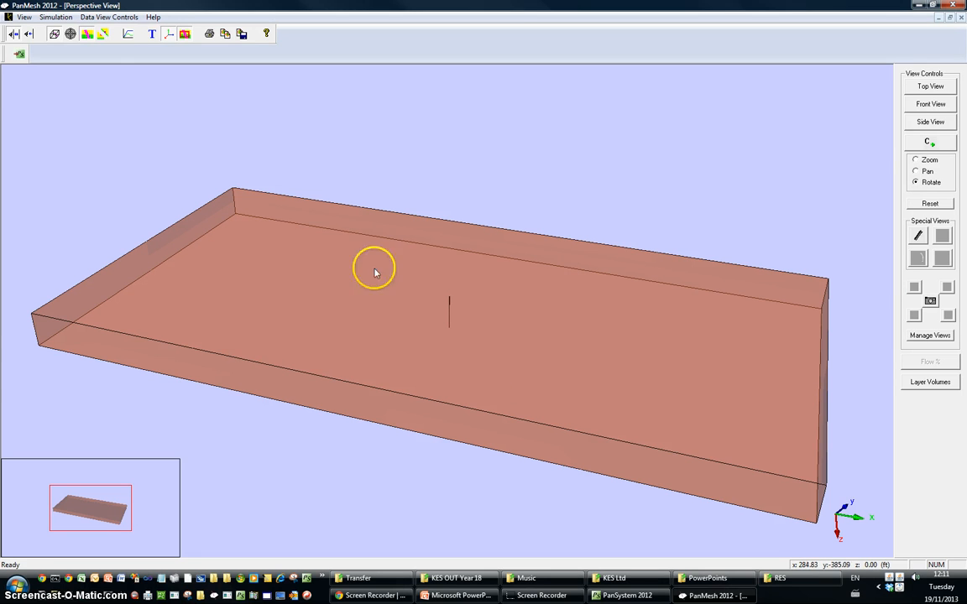
{"action": "left_click", "coordinate": [127, 34]}
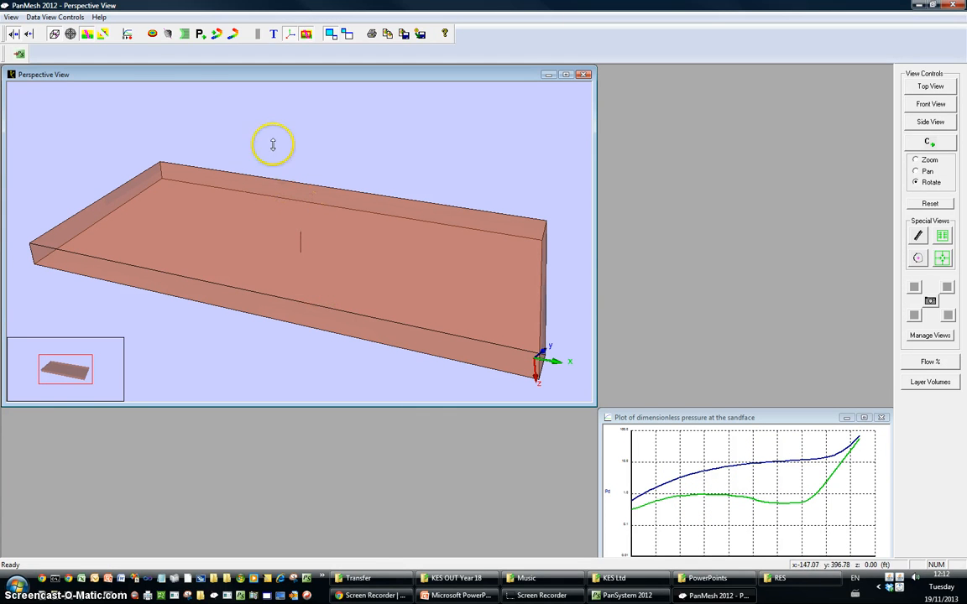
Display the pressure distribution as colour contours and move the time marker on the sandface pressure plot back to mid-time
{"action": "left_click", "coordinate": [152, 34]}
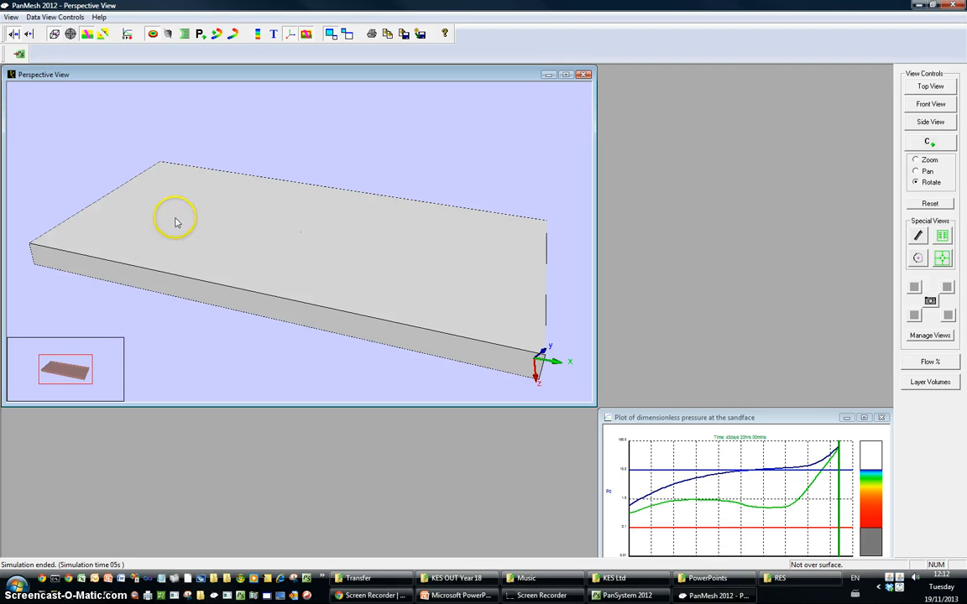
{"action": "left_click", "coordinate": [839, 496]}
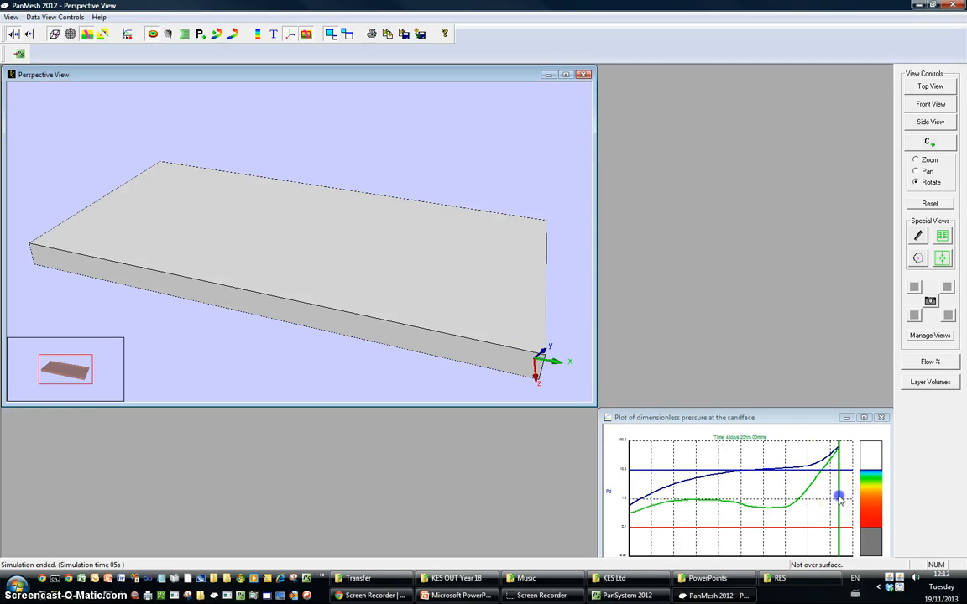
{"action": "mouse_move", "coordinate": [839, 496]}
{"action": "left_mouse_down"}
{"action": "mouse_move", "coordinate": [702, 511]}
{"action": "mouse_move", "coordinate": [804, 509]}
{"action": "mouse_move", "coordinate": [729, 509]}
{"action": "left_mouse_up"}
{"action": "left_click", "coordinate": [48, 177]}
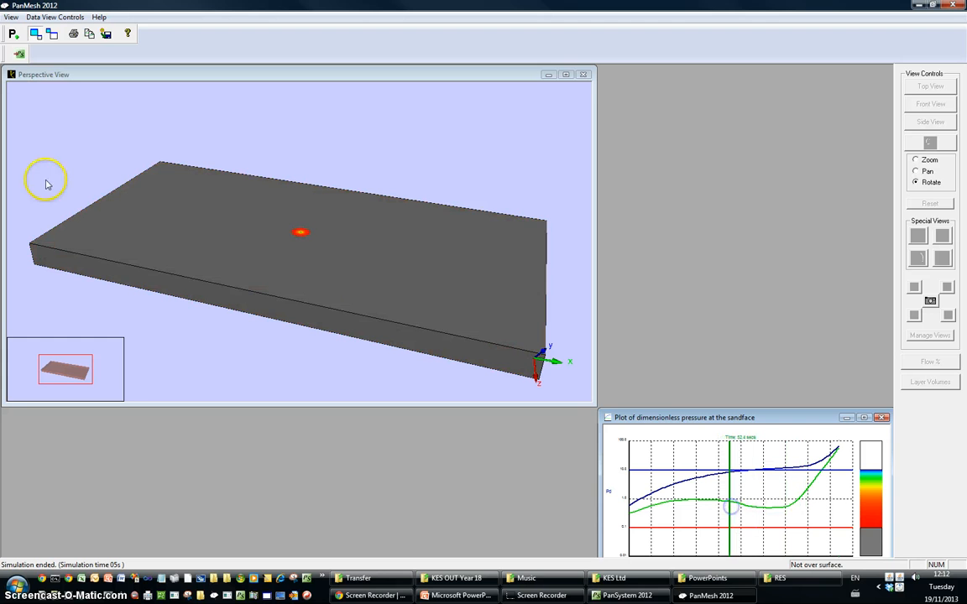
{"action": "mouse_move", "coordinate": [318, 248]}
{"action": "left_mouse_down"}
{"action": "mouse_move", "coordinate": [340, 254]}
{"action": "mouse_move", "coordinate": [328, 259]}
{"action": "left_mouse_up"}
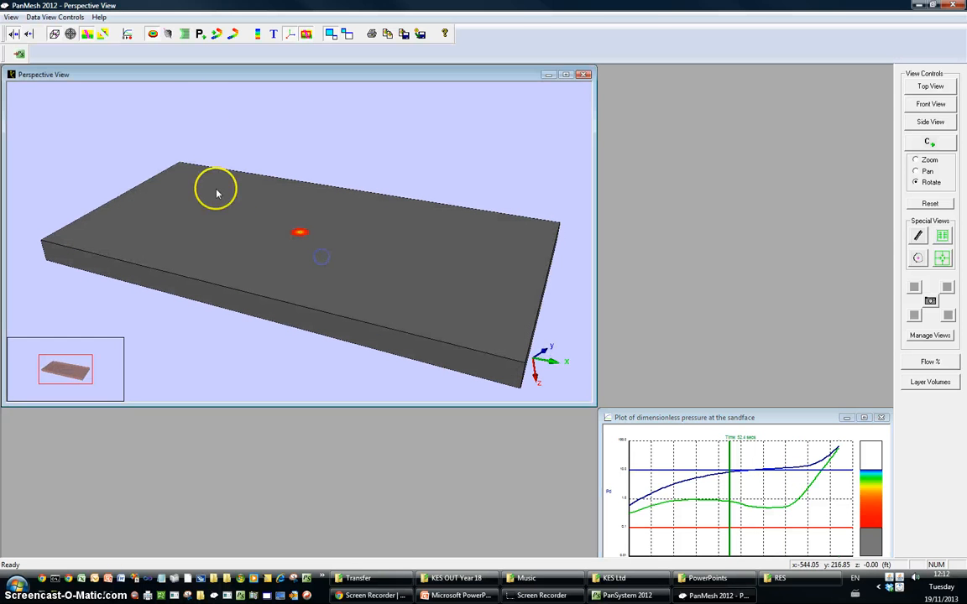
Display the pressure isosurface and examine its shape around the partially open well up close
{"action": "left_click", "coordinate": [168, 35]}
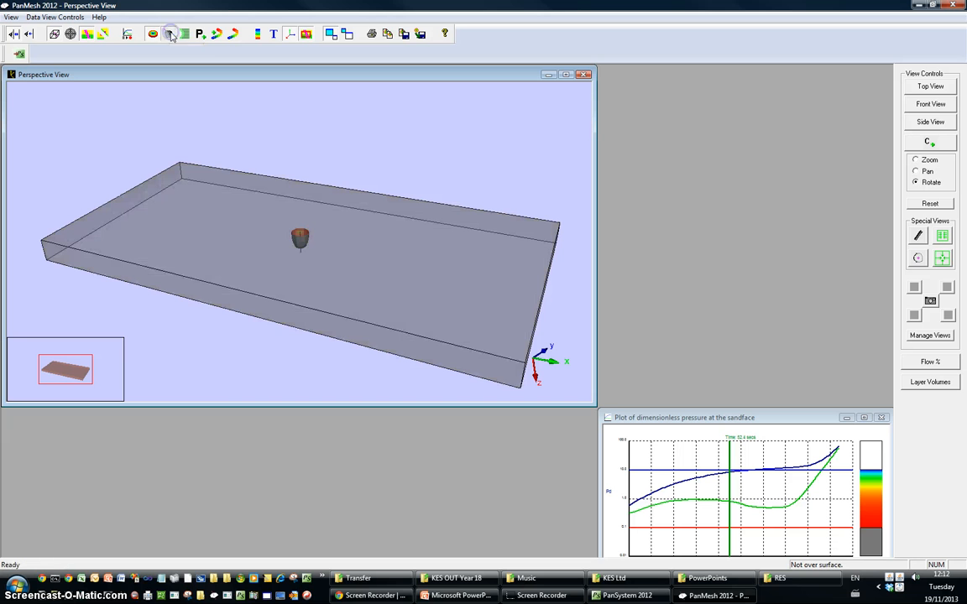
{"action": "left_click", "coordinate": [218, 375]}
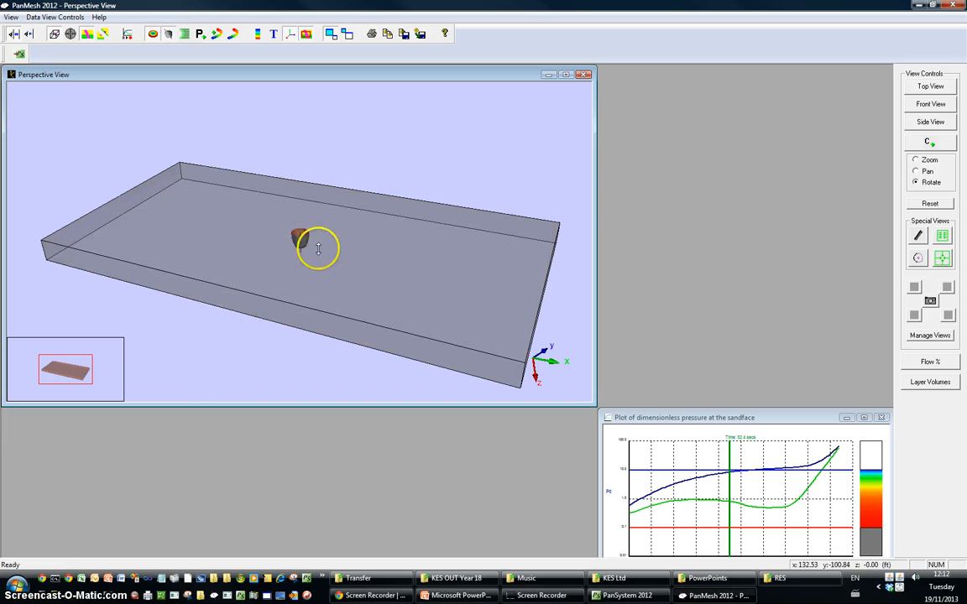
{"action": "left_click_drag", "start_coordinate": [365, 275], "coordinate": [244, 68]}
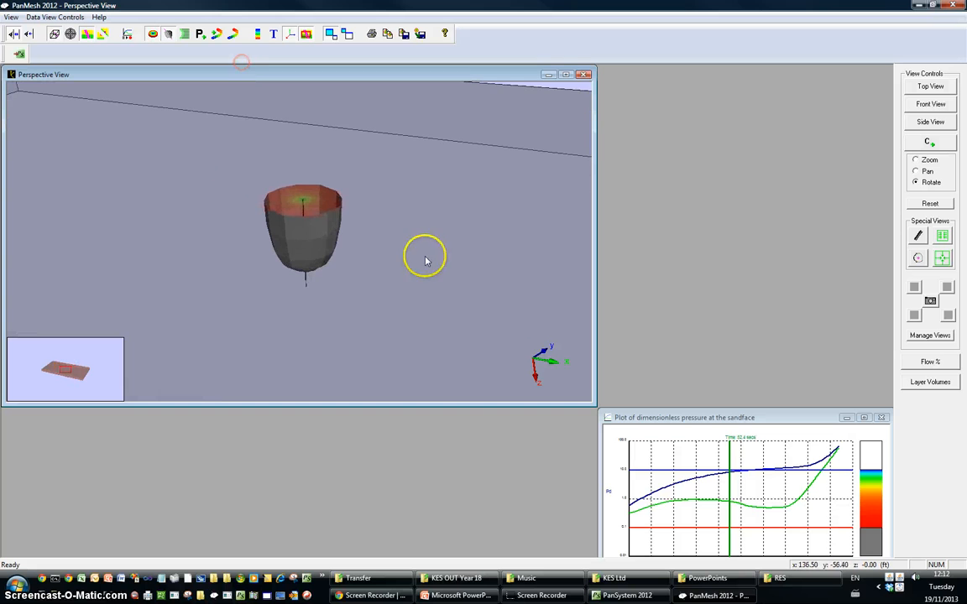
{"action": "left_click_drag", "start_coordinate": [423, 257], "coordinate": [374, 186]}
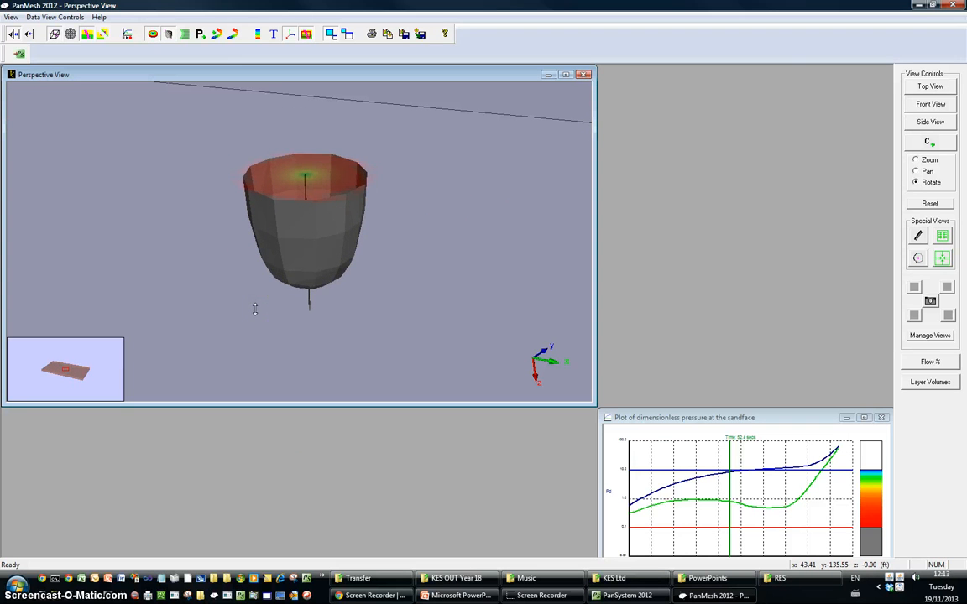
{"action": "left_click_drag", "start_coordinate": [358, 292], "coordinate": [333, 300]}
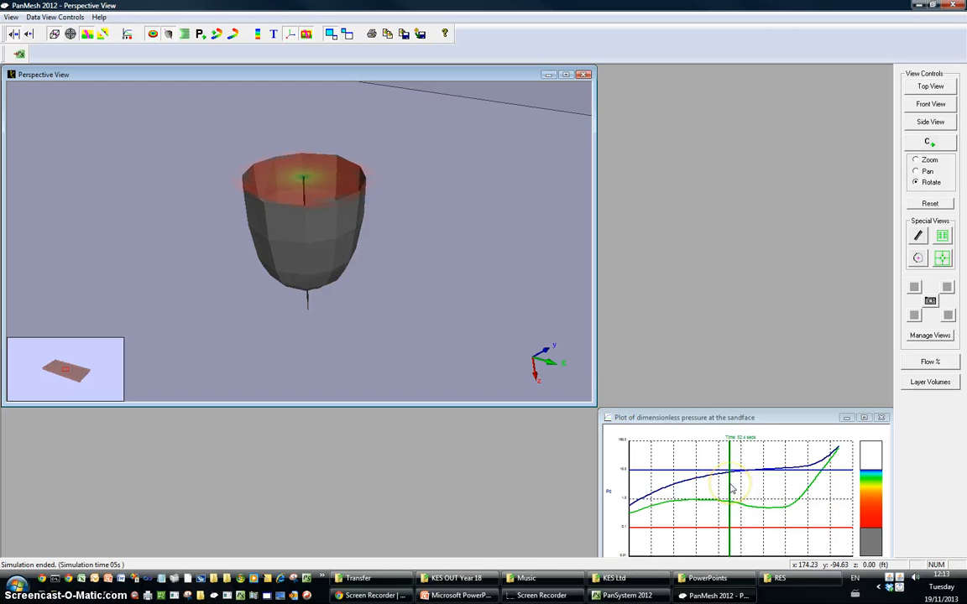
Trace the isosurface's growth by moving the plot's time marker back to early time and forward in stages to late time
{"action": "left_click_drag", "start_coordinate": [732, 489], "coordinate": [673, 493]}
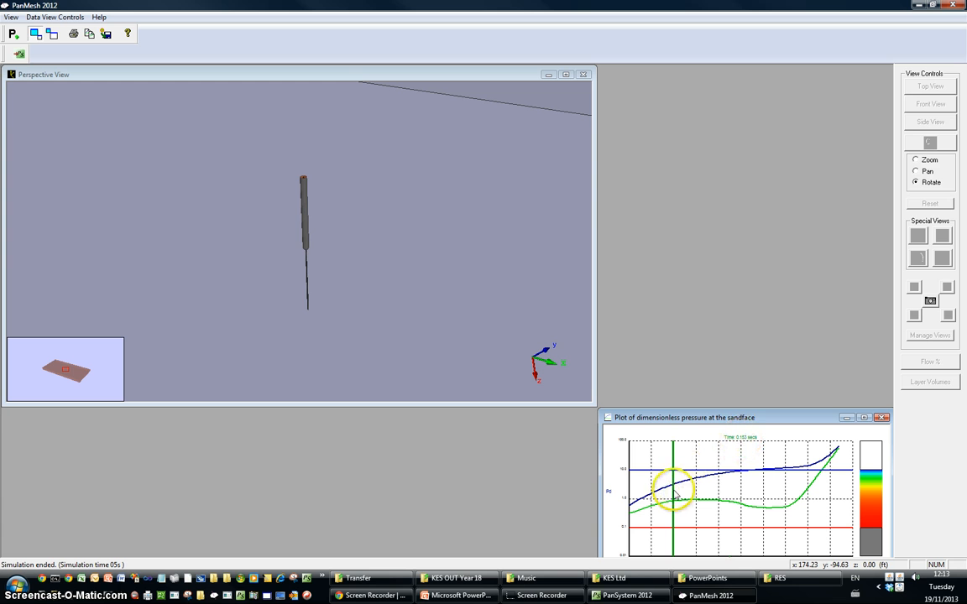
{"action": "left_click_drag", "start_coordinate": [674, 492], "coordinate": [727, 486]}
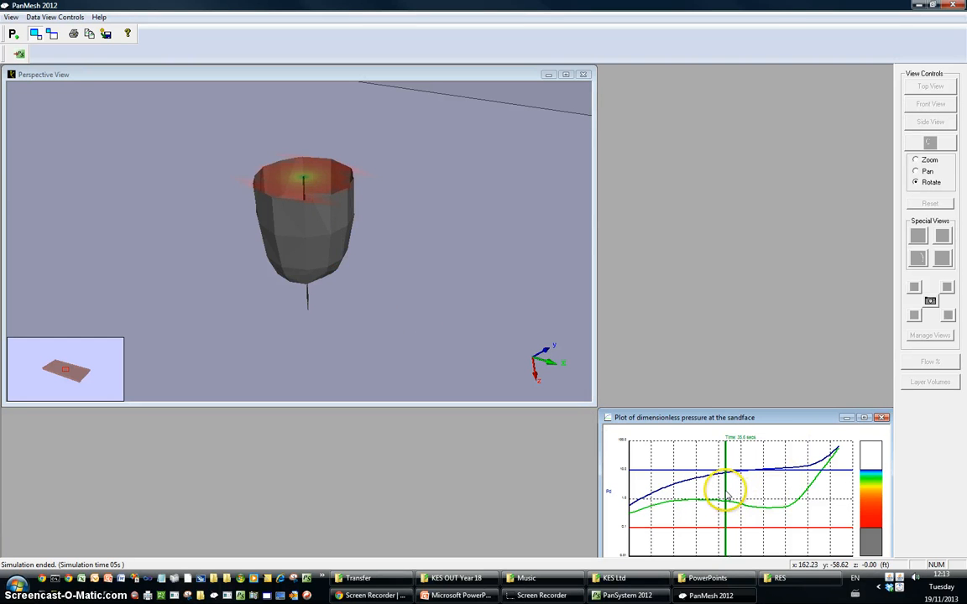
{"action": "left_click_drag", "start_coordinate": [727, 496], "coordinate": [762, 495]}
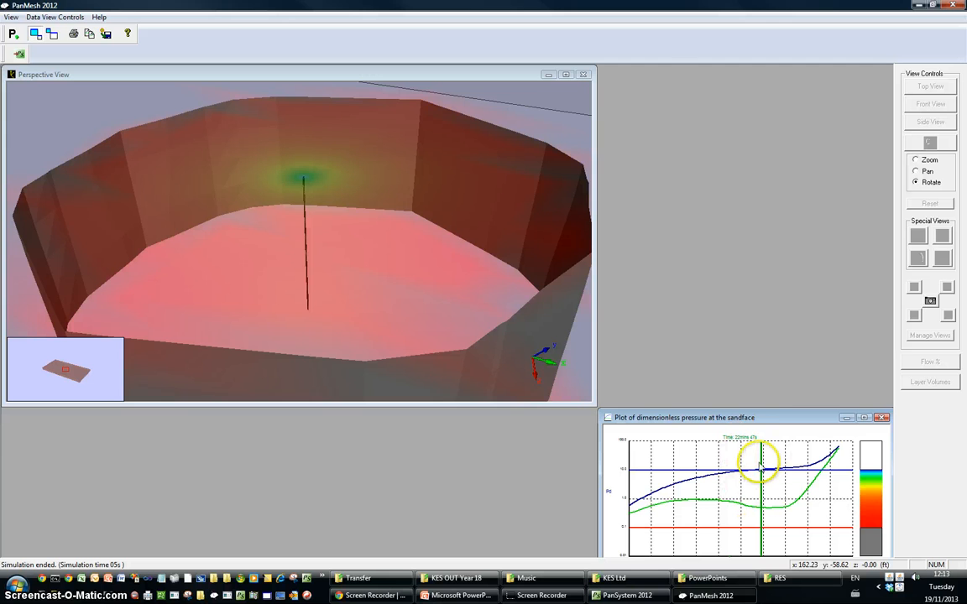
{"action": "left_click", "coordinate": [469, 234]}
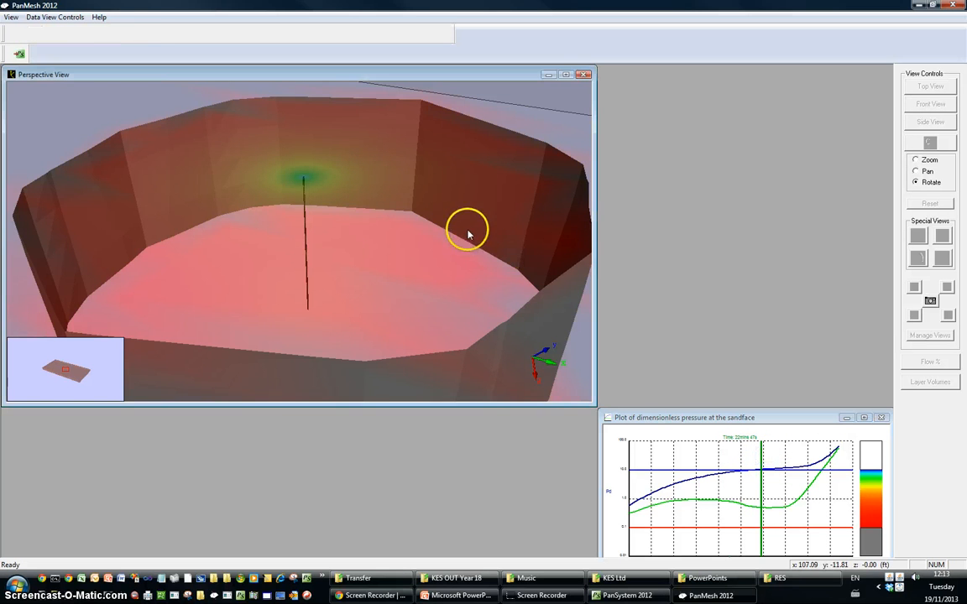
{"action": "scroll", "coordinate": [450, 269], "scroll_direction": "down", "scroll_amount": 5}
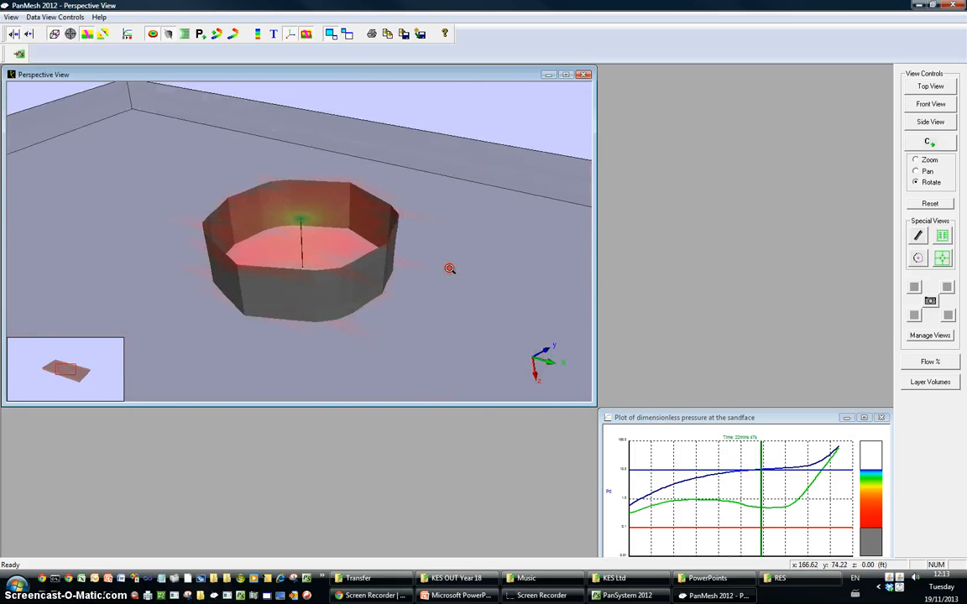
{"action": "scroll", "coordinate": [450, 268], "scroll_direction": "down", "scroll_amount": 3}
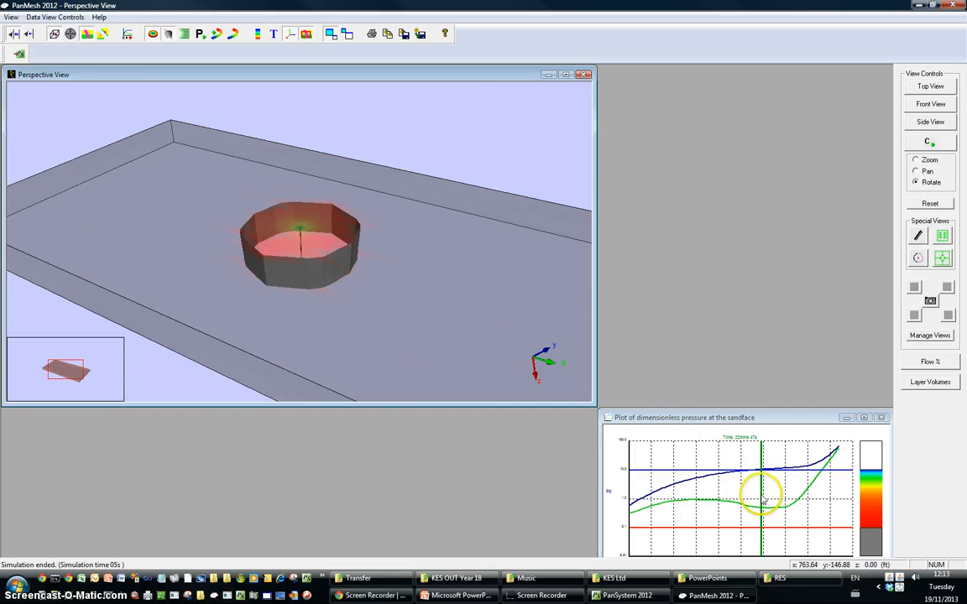
{"action": "left_click_drag", "start_coordinate": [764, 501], "coordinate": [787, 498]}
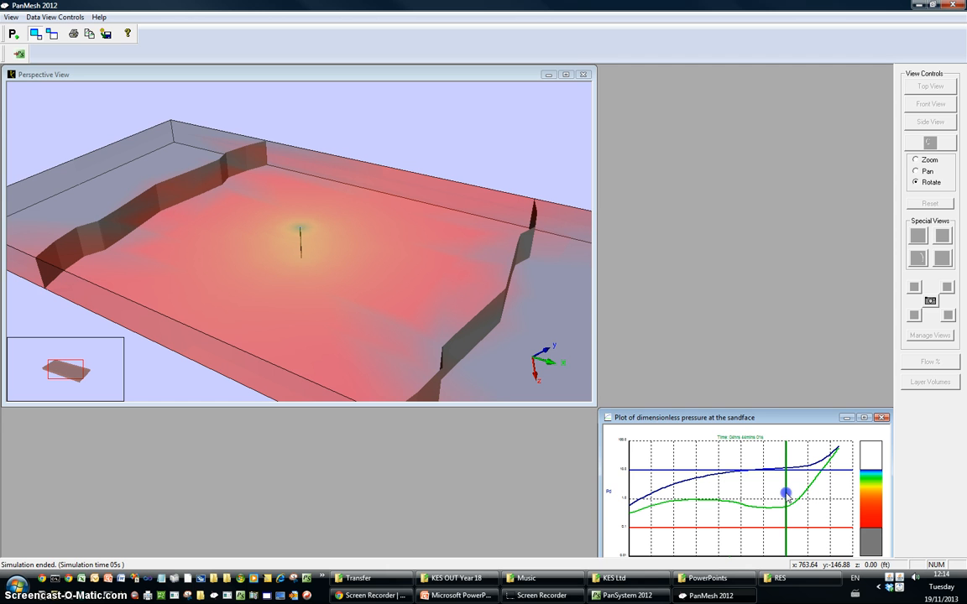
{"action": "left_click_drag", "start_coordinate": [781, 521], "coordinate": [815, 480]}
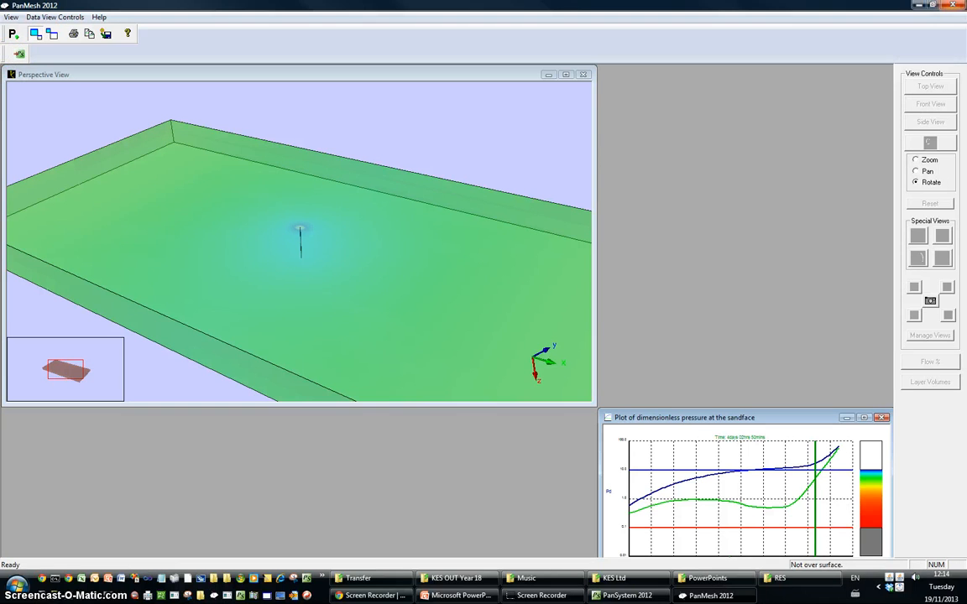
Return to PanSystem and accept using the simulated pressure response there
{"action": "left_click", "coordinate": [20, 56]}
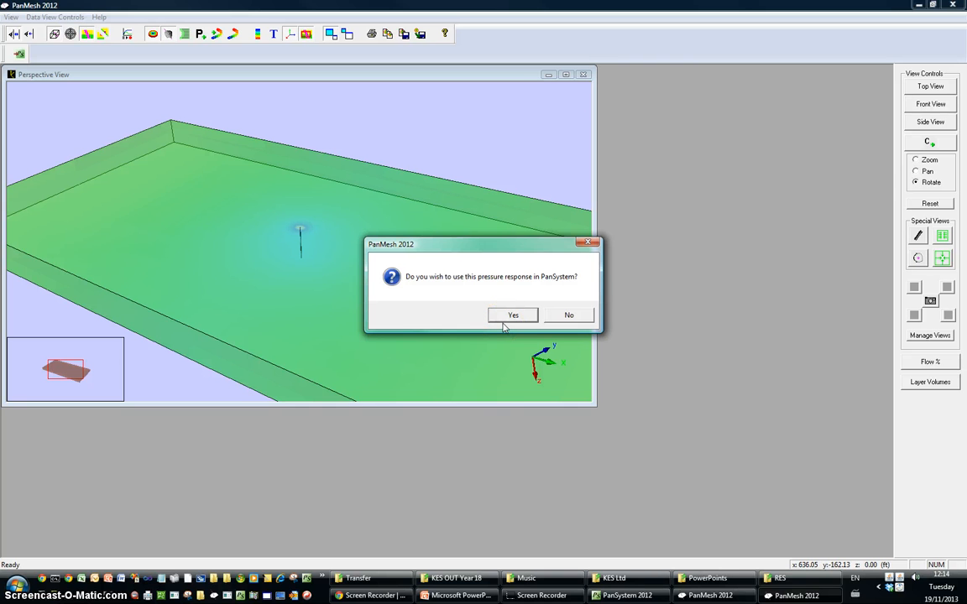
{"action": "left_click", "coordinate": [507, 317]}
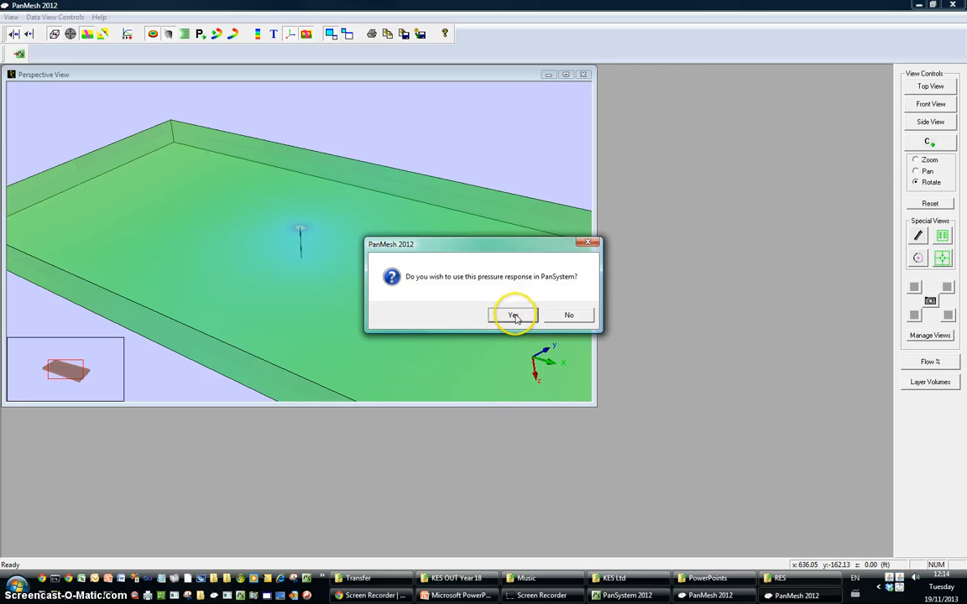